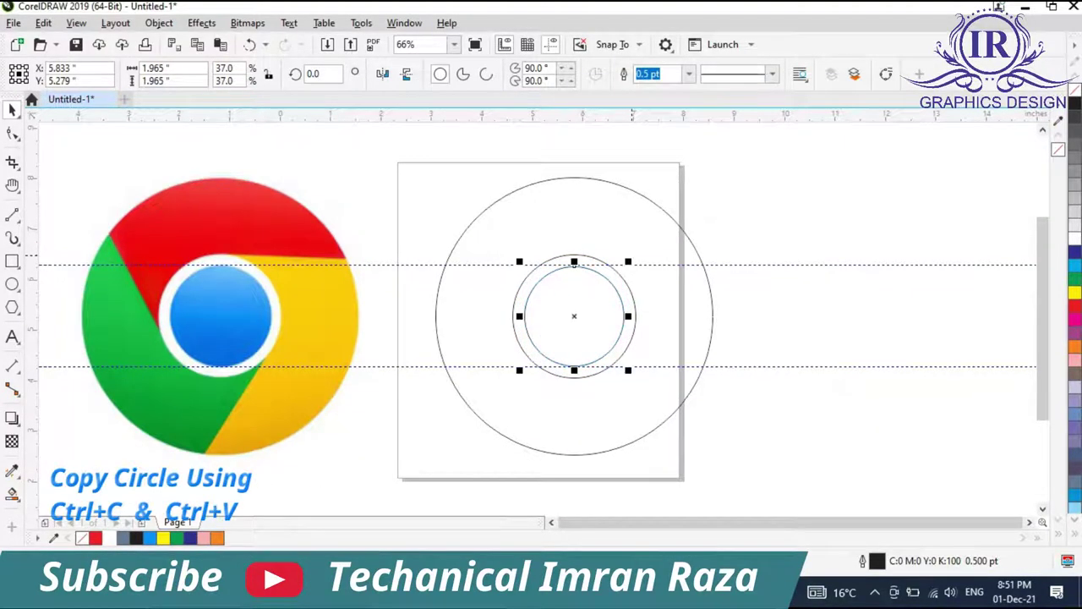
# Step: Align the horizontal guides with the reference logo's red-green border and draw the matching 2-point line, about 1.05 by 1.85 inches, from middle to outer circle
pyautogui.moveTo(303, 266); pyautogui.dragTo(295, 234)
pyautogui.moveTo(365, 367); pyautogui.dragTo(371, 329)
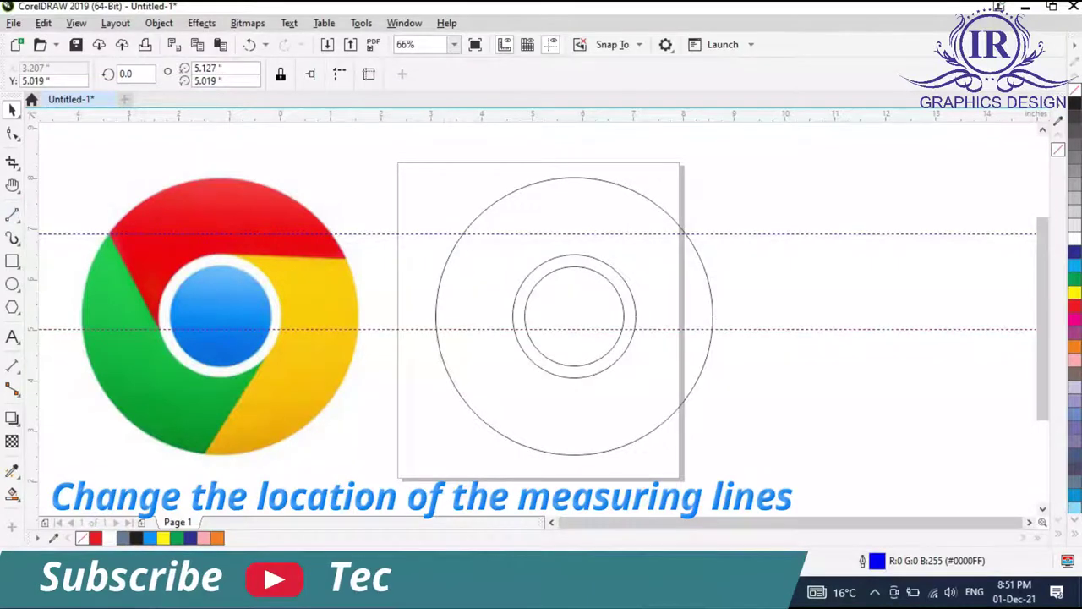
pyautogui.click(12, 214)
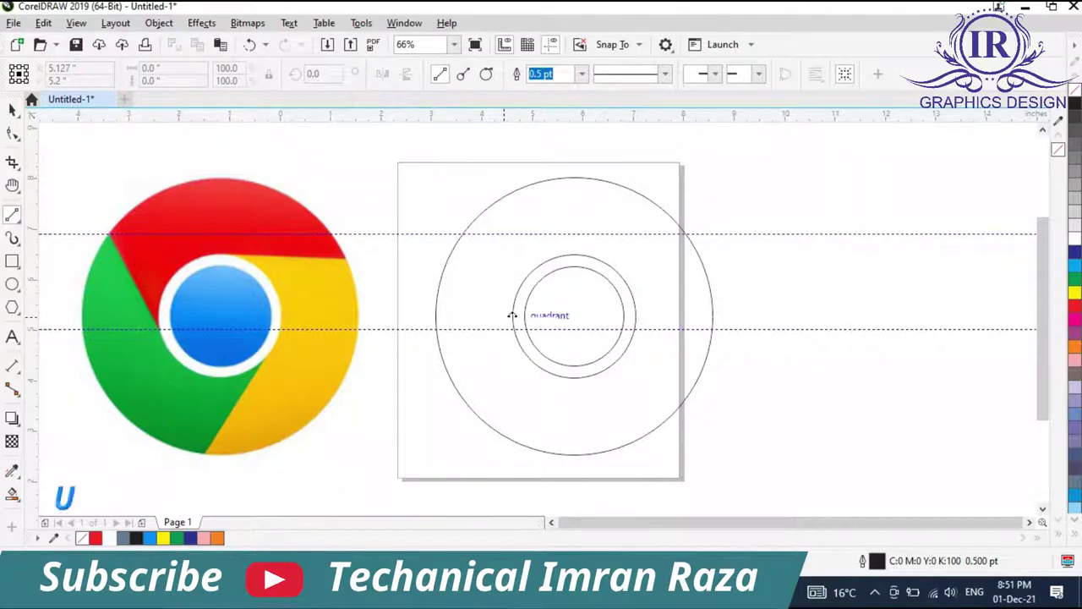
pyautogui.moveTo(514, 328); pyautogui.dragTo(460, 247)
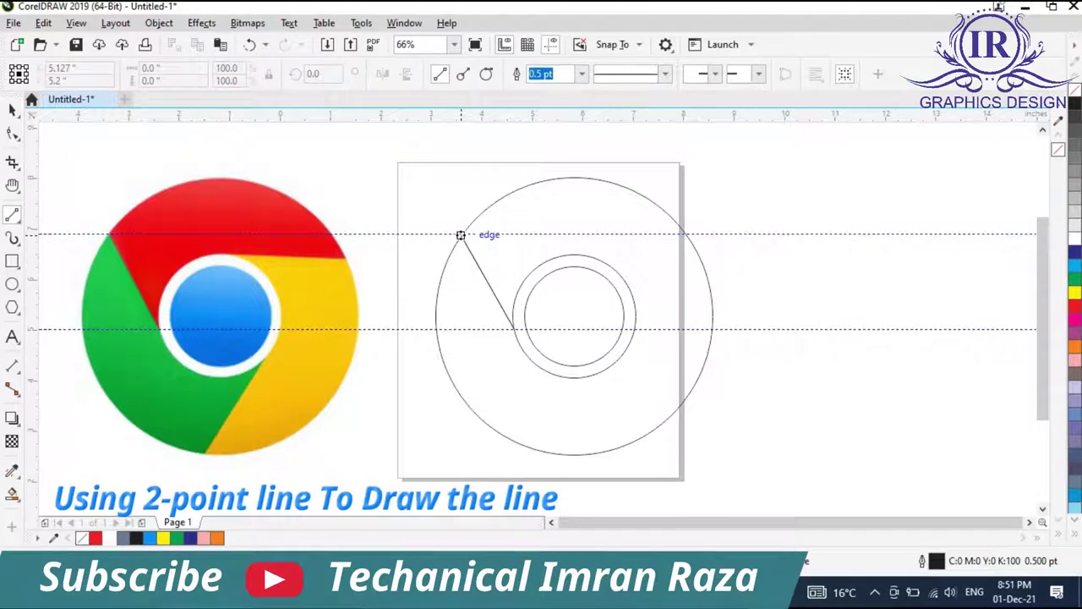
pyautogui.moveTo(461, 235); pyautogui.dragTo(460, 235)
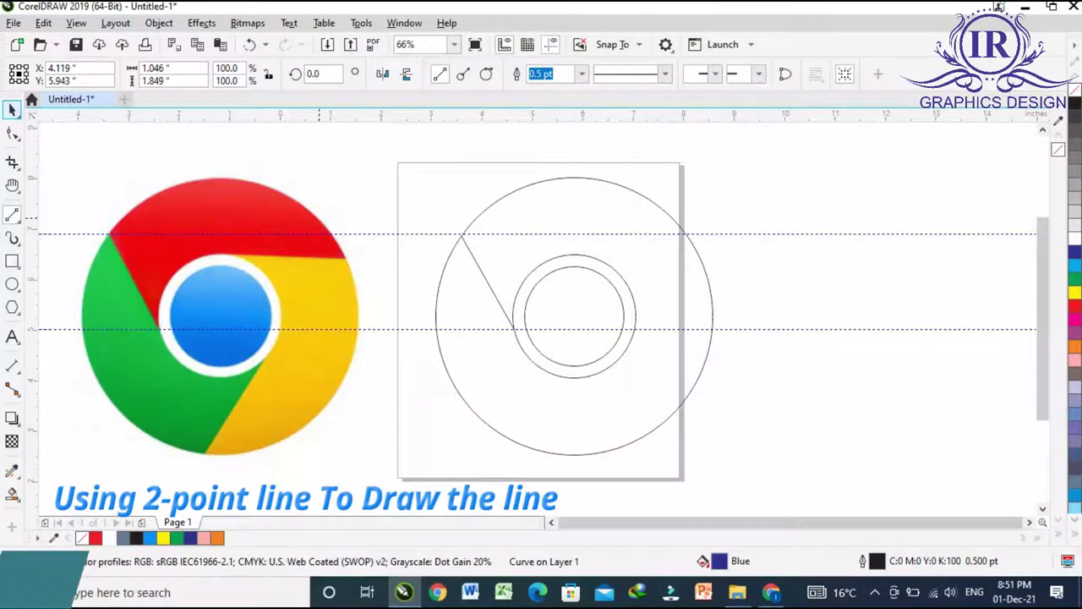
# Step: Move the guides to the reference's red-yellow border and draw the matching 2-point line, about 2.35 by 0.14 inches, from middle to outer circle
pyautogui.click(14, 111)
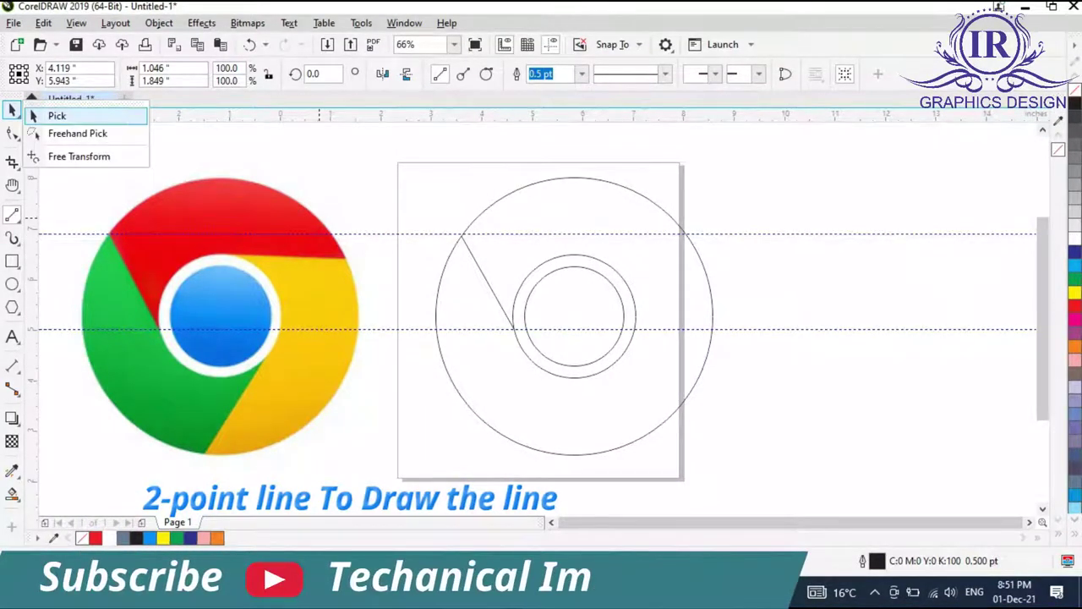
pyautogui.click(56, 116)
pyautogui.moveTo(406, 235); pyautogui.dragTo(408, 252)
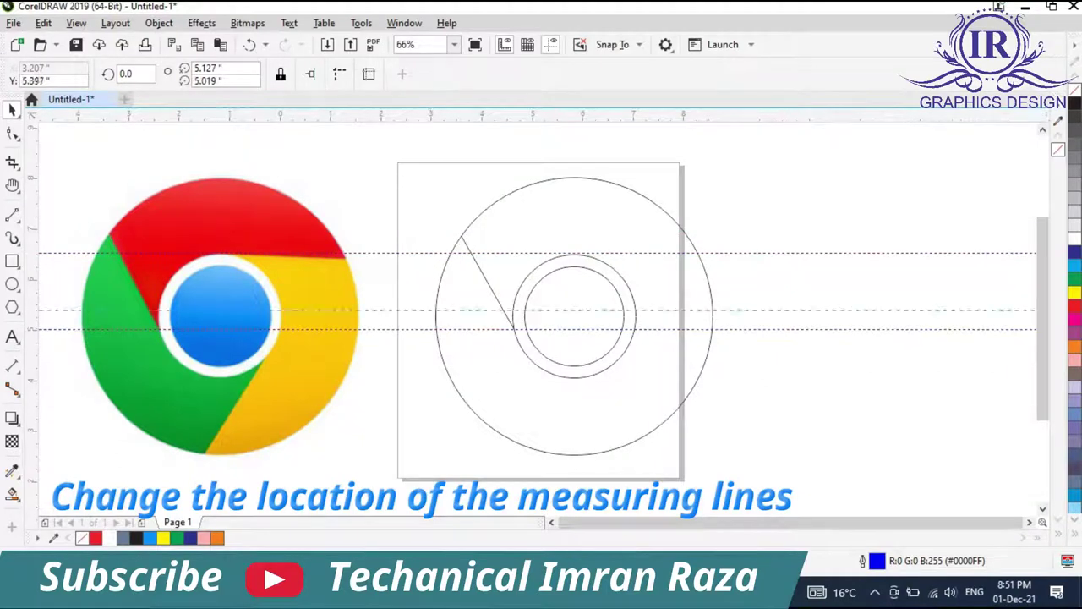
pyautogui.moveTo(426, 263); pyautogui.dragTo(426, 260)
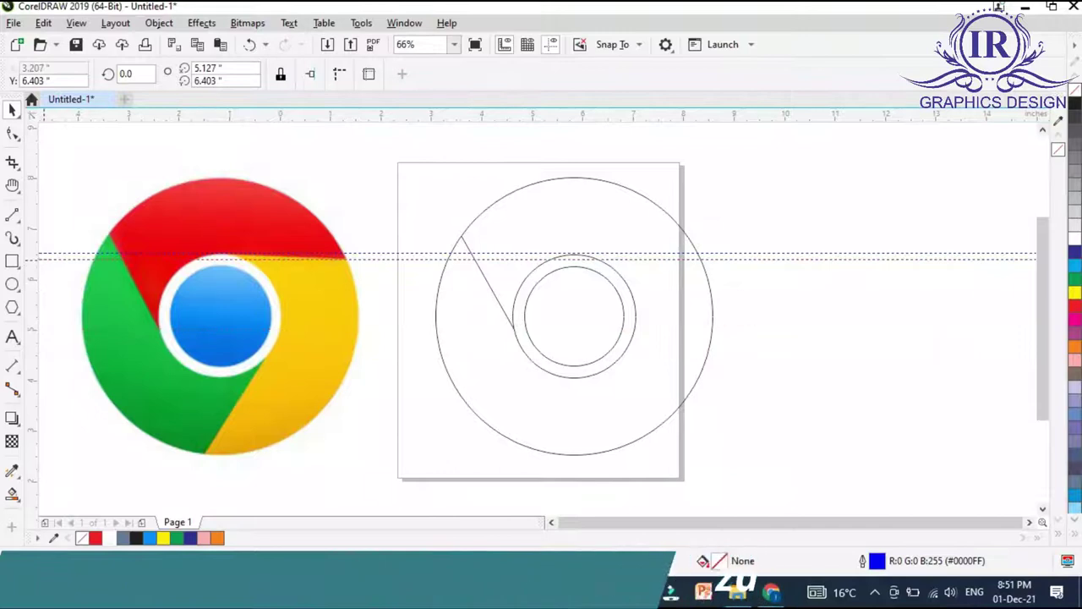
pyautogui.click(11, 215)
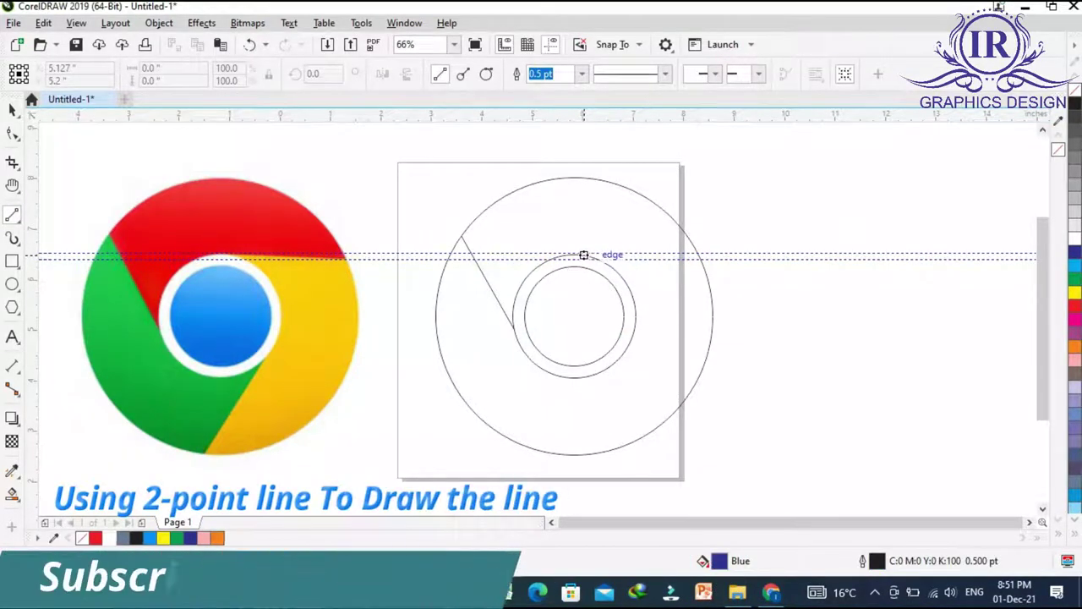
pyautogui.moveTo(584, 254); pyautogui.dragTo(699, 259)
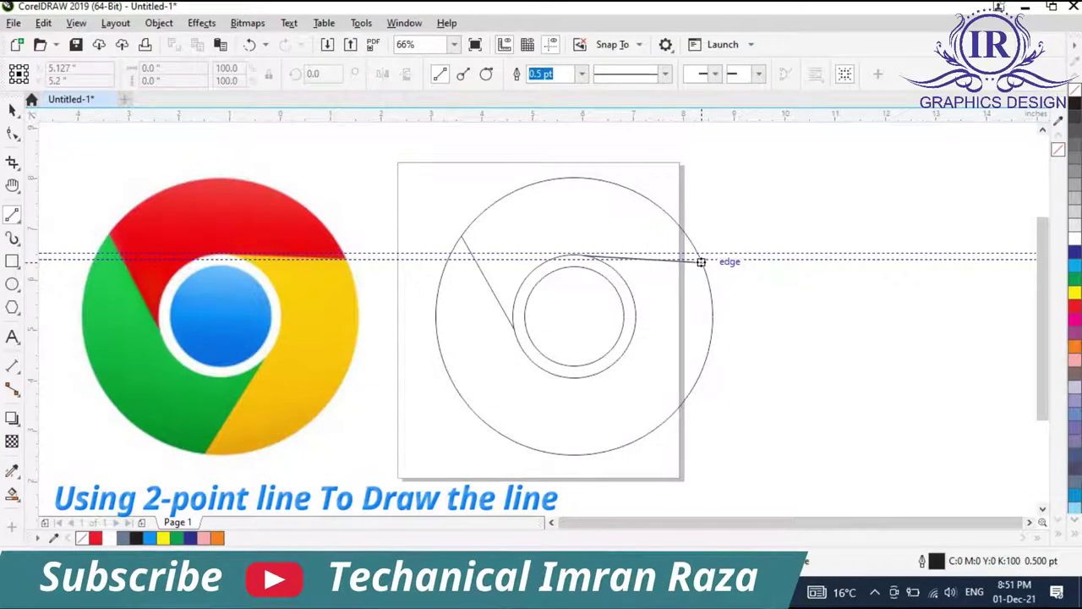
pyautogui.moveTo(701, 262); pyautogui.dragTo(701, 261)
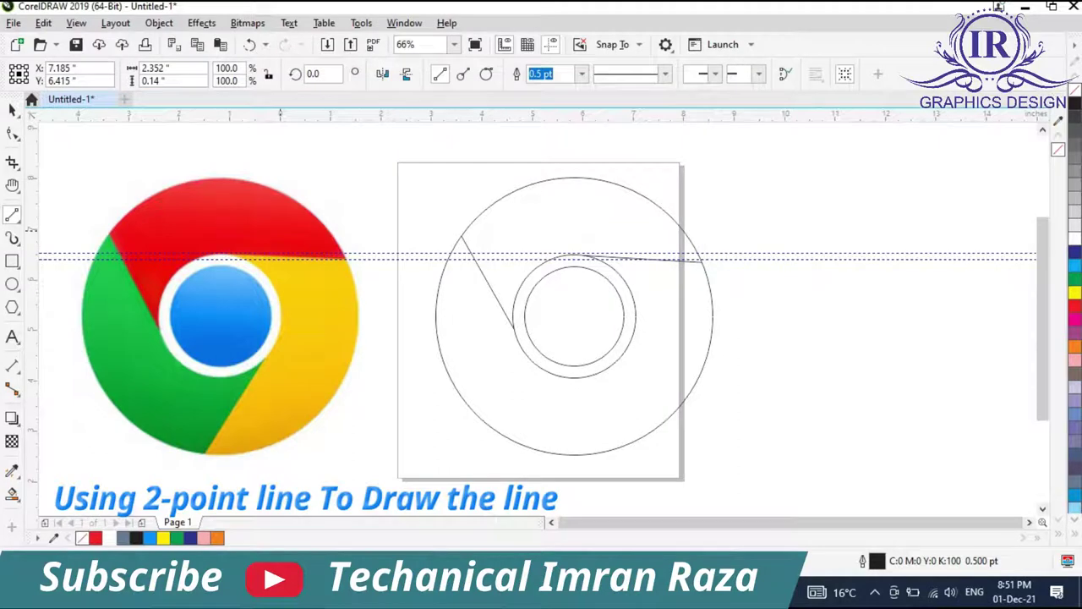
# Step: Move the guides to the reference's green-yellow border and draw the matching 2-point line, about 1.15 by 1.92 inches, from middle to outer circle
pyautogui.click(15, 114)
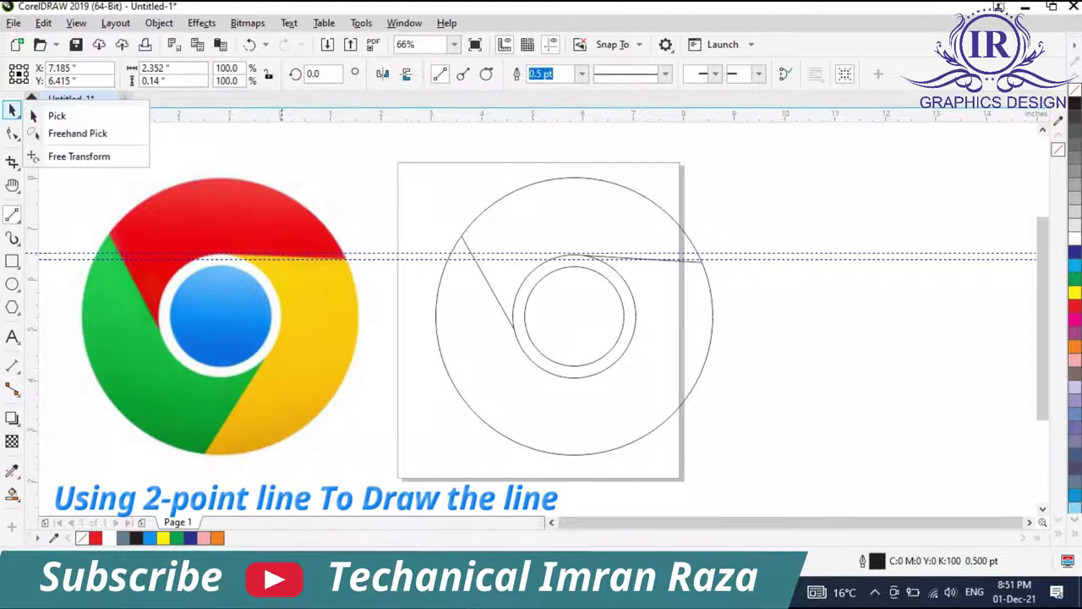
pyautogui.click(57, 115)
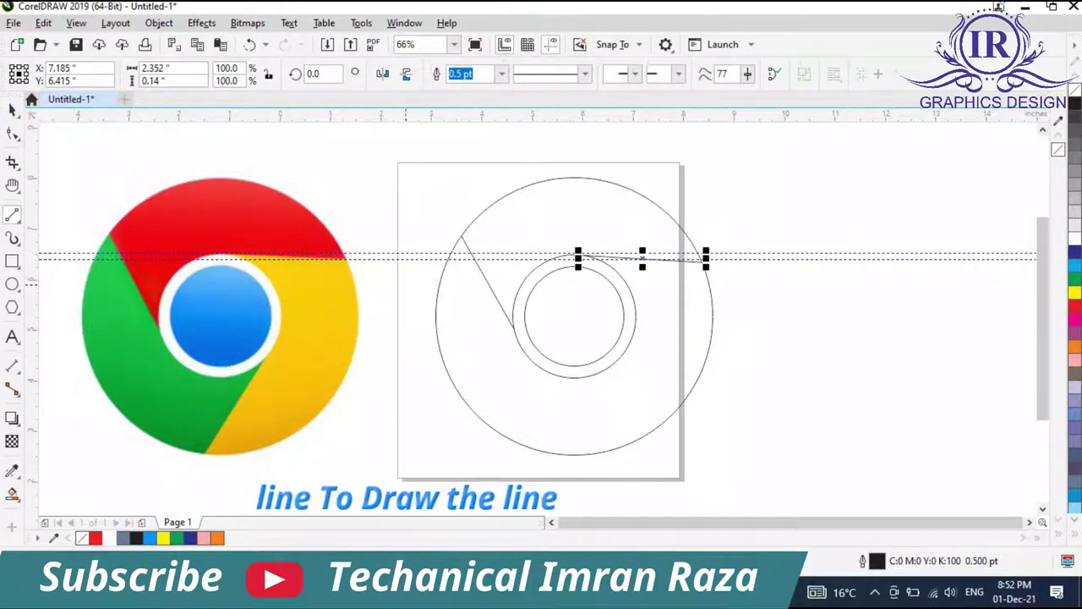
pyautogui.moveTo(443, 115); pyautogui.dragTo(442, 358)
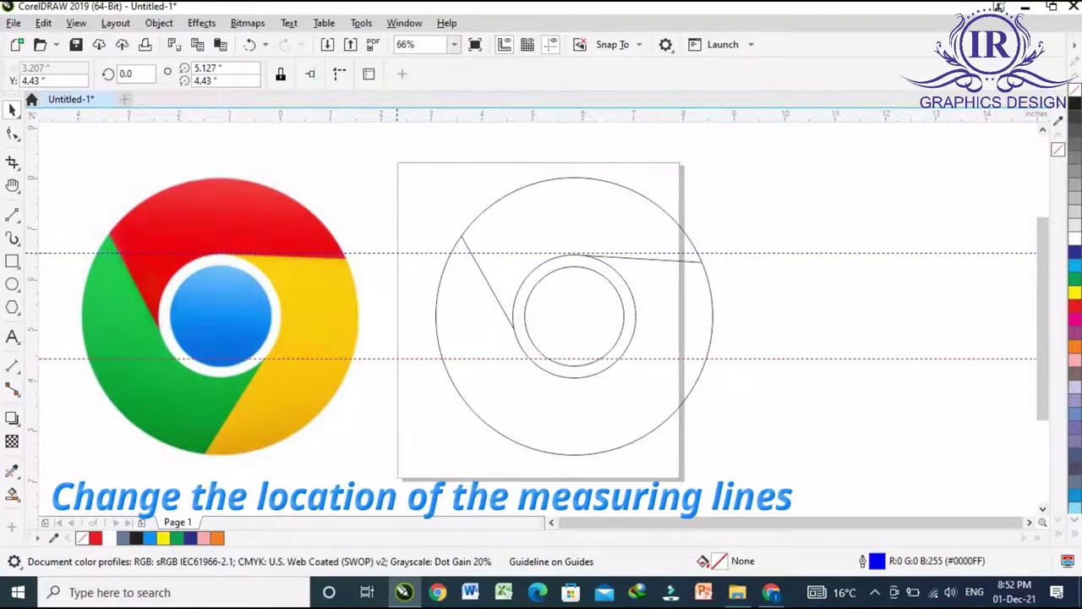
pyautogui.moveTo(397, 253); pyautogui.dragTo(483, 454)
pyautogui.hotkey('ctrl', 'z')
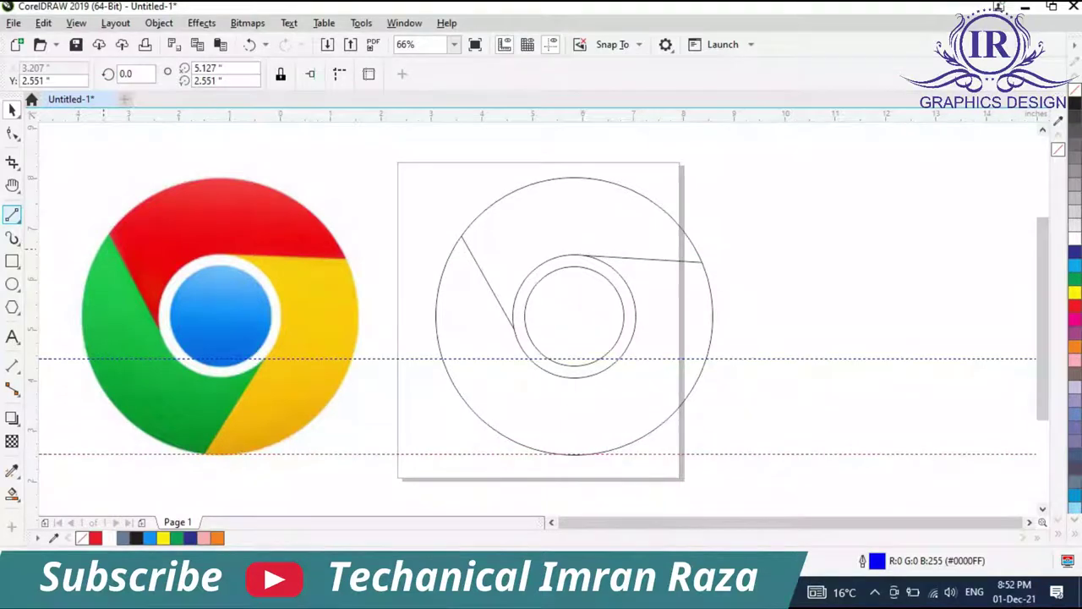
pyautogui.click(12, 215)
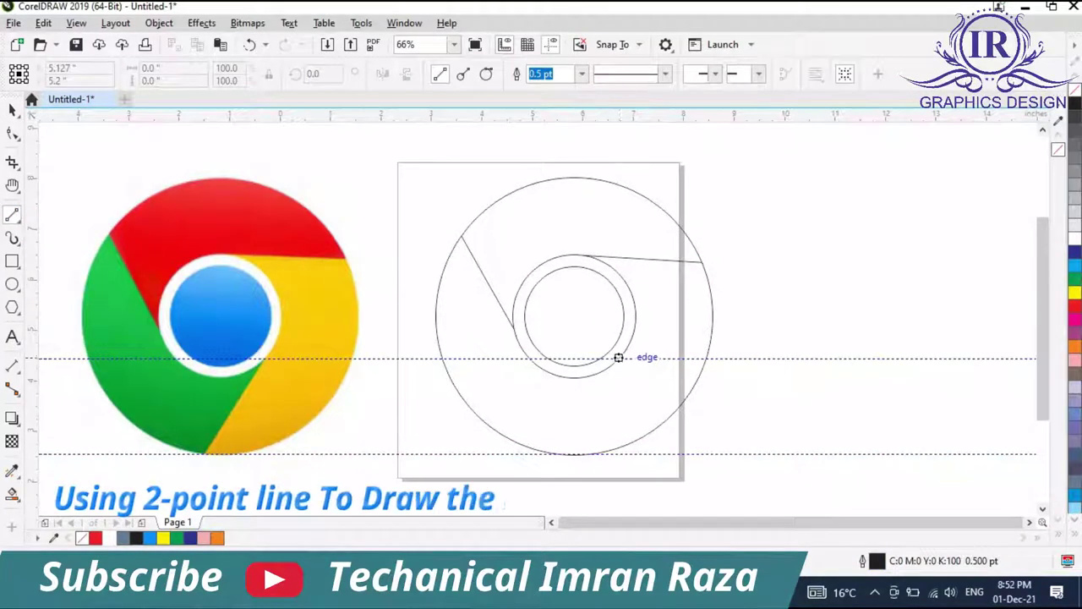
pyautogui.moveTo(620, 356); pyautogui.dragTo(593, 402)
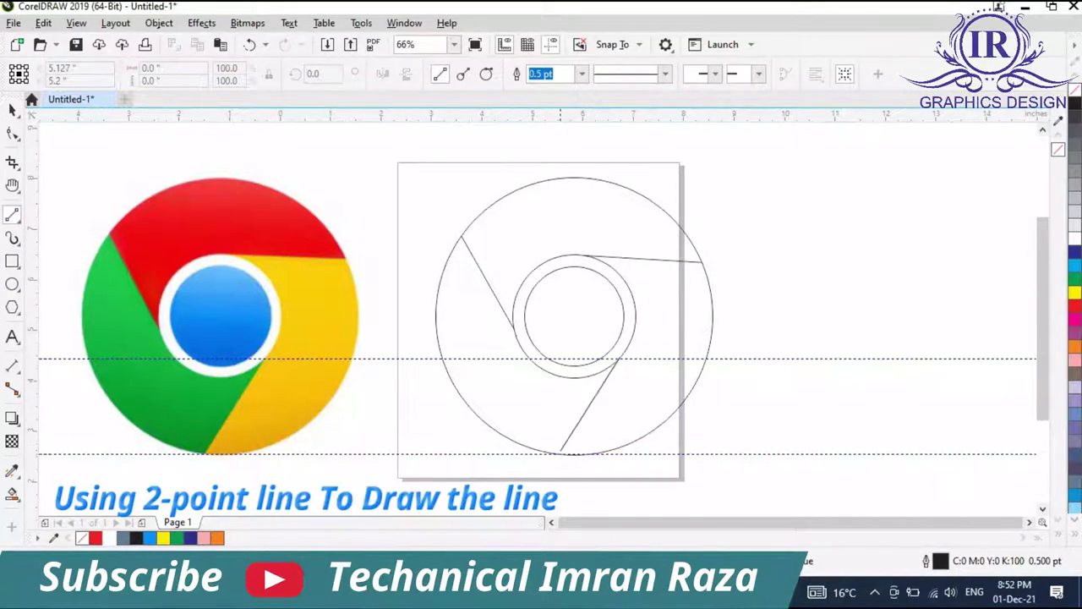
pyautogui.moveTo(562, 453); pyautogui.dragTo(562, 453)
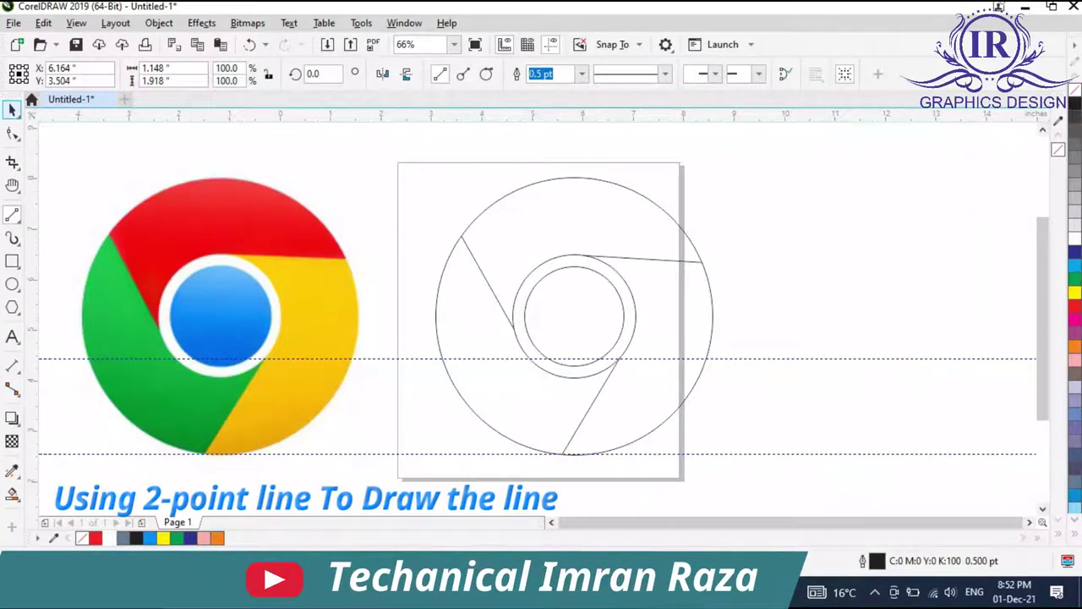
pyautogui.click(12, 111)
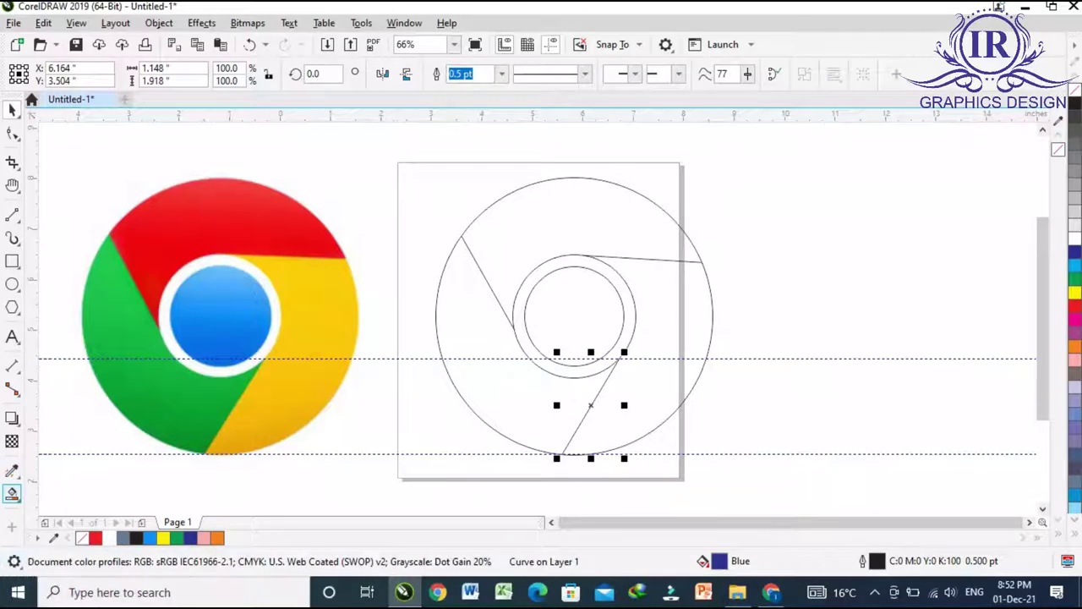
# Step: Create the three outer ring segments as closed shapes with Smart Fill, using the blue-grey fill and 0.5 pt black outline
pyautogui.click(12, 494)
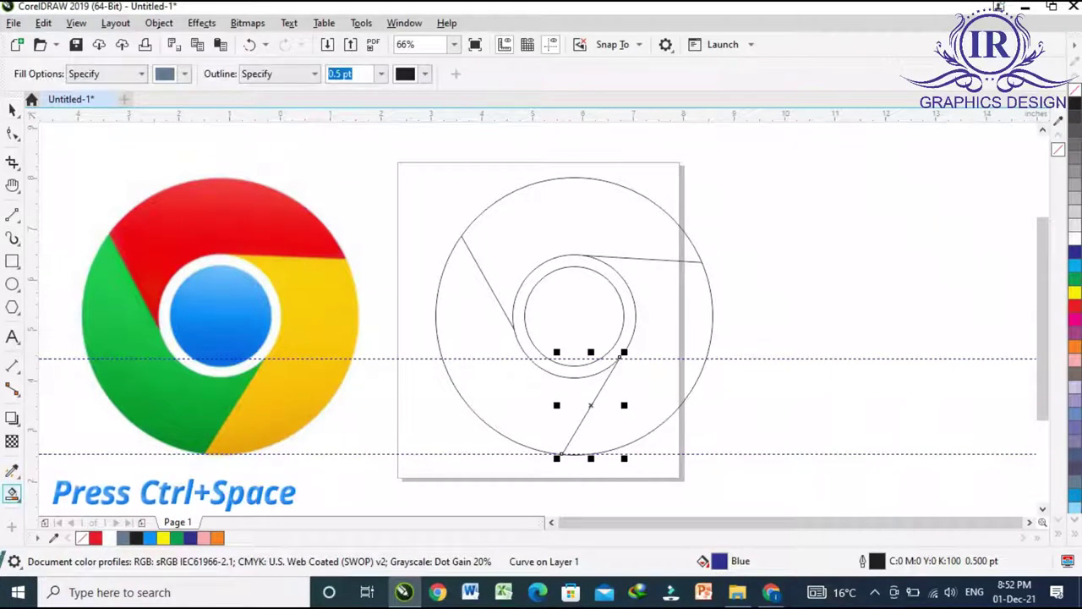
pyautogui.click(15, 497)
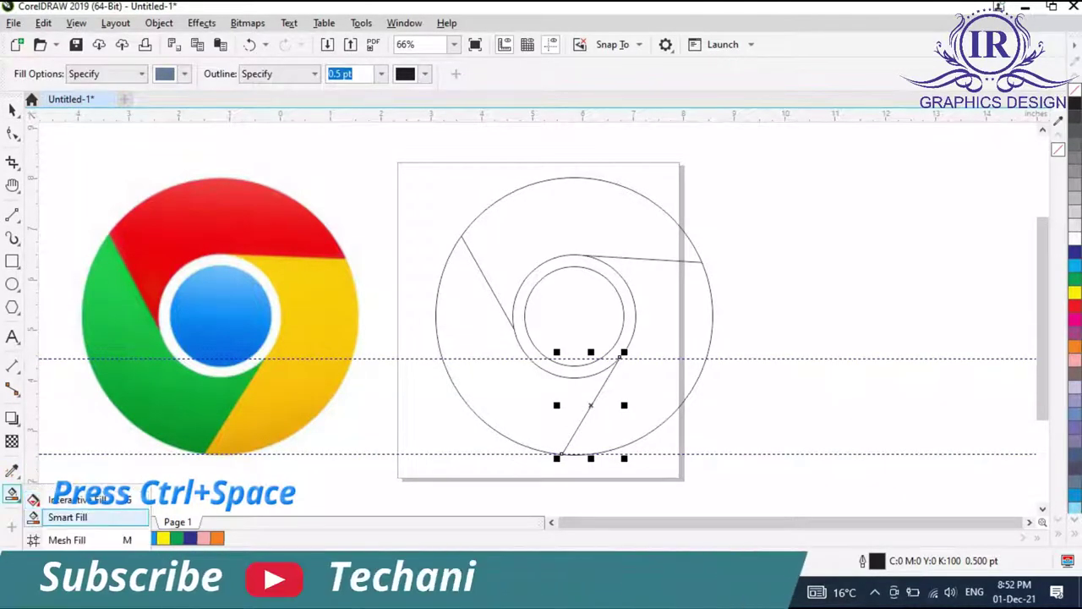
pyautogui.click(68, 517)
pyautogui.click(548, 408)
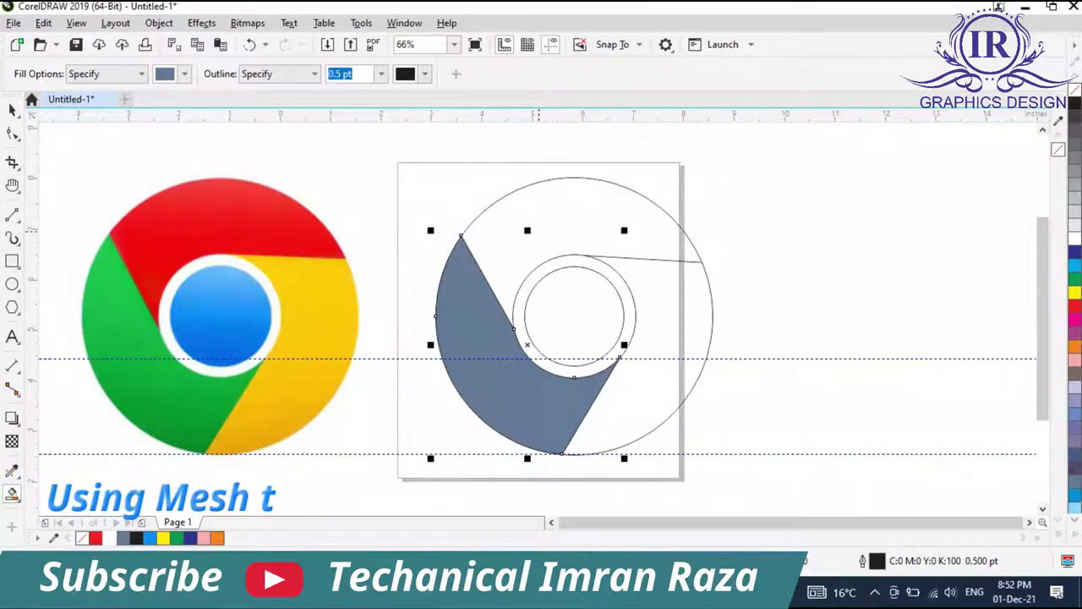
pyautogui.click(586, 223)
pyautogui.click(680, 317)
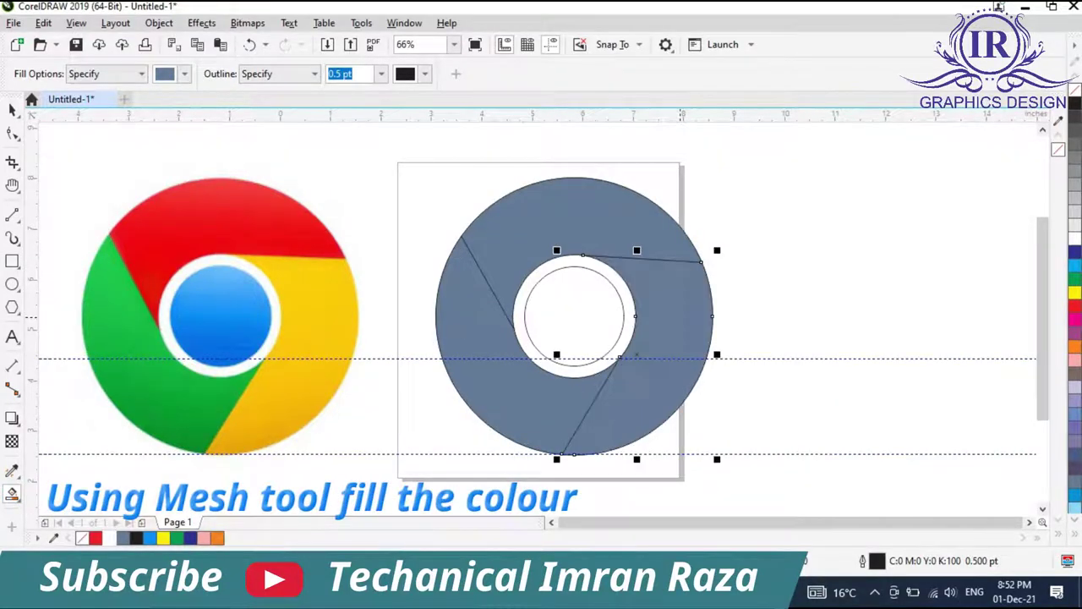
# Step: Fill the right ring segment yellow, the lower-left one green, the top one red and the innermost circle blue
pyautogui.click(12, 111)
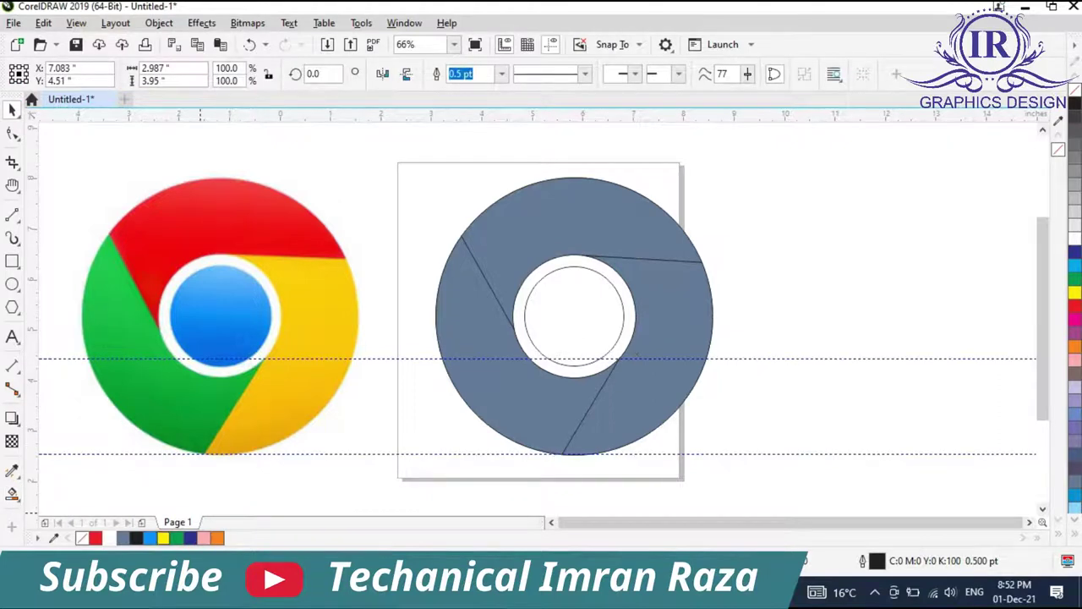
pyautogui.click(163, 538)
pyautogui.click(537, 390)
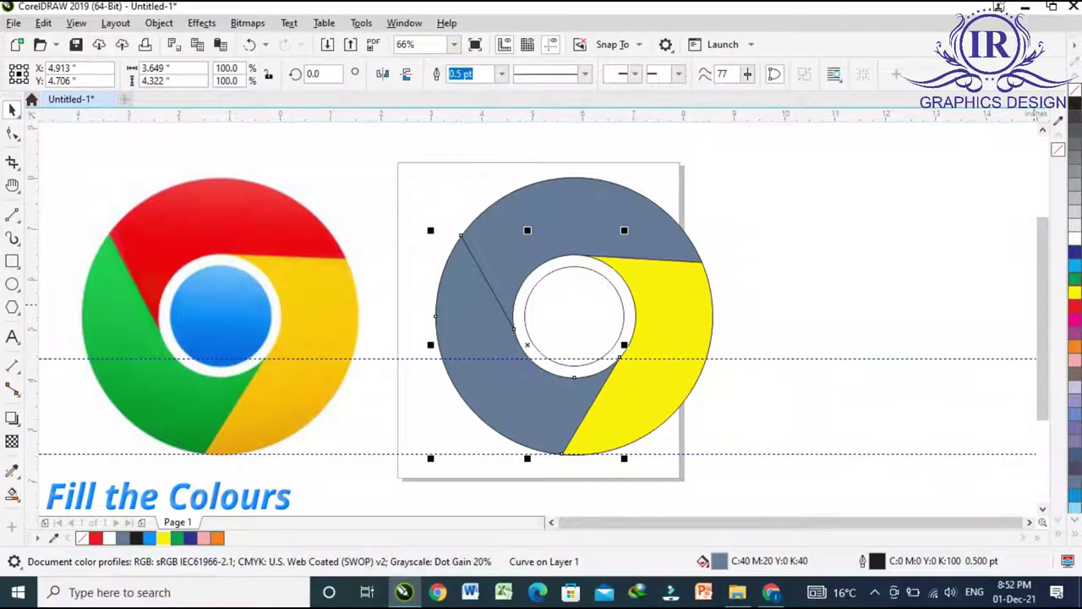
pyautogui.click(1075, 279)
pyautogui.click(550, 238)
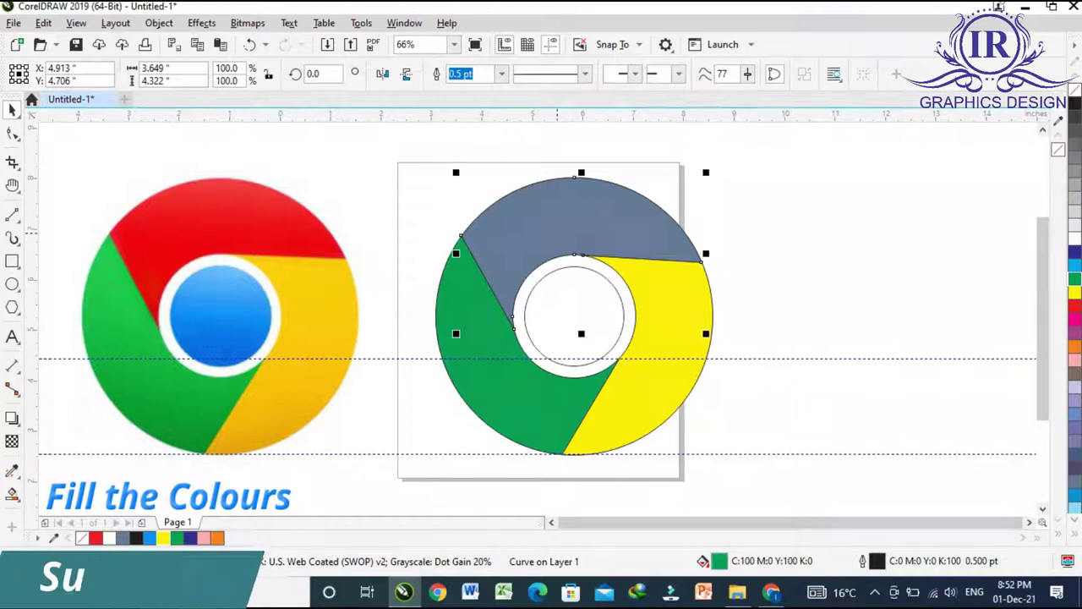
pyautogui.click(1075, 306)
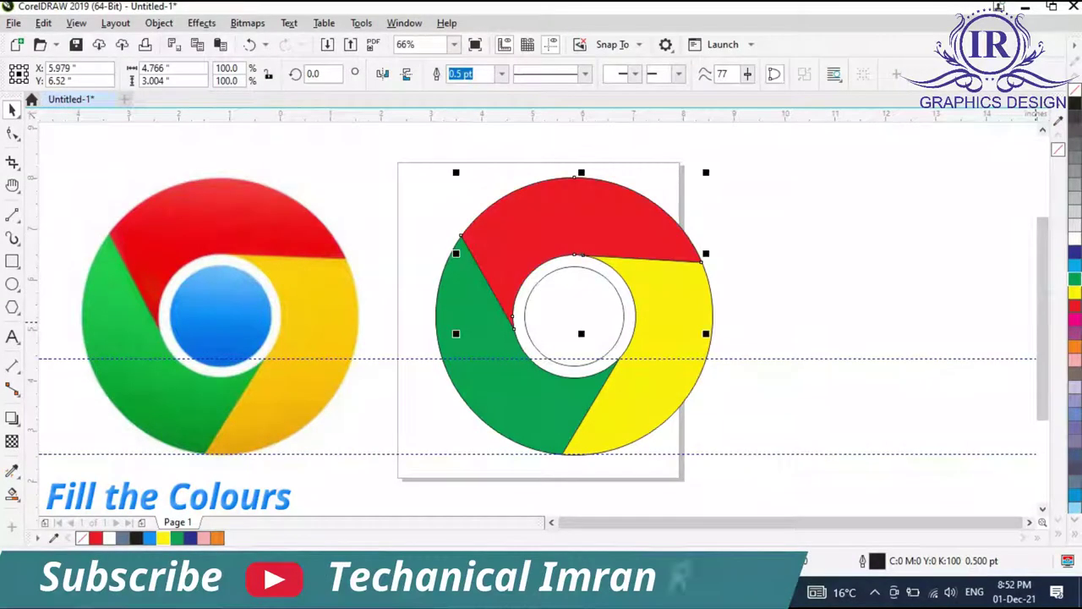
pyautogui.click(576, 258)
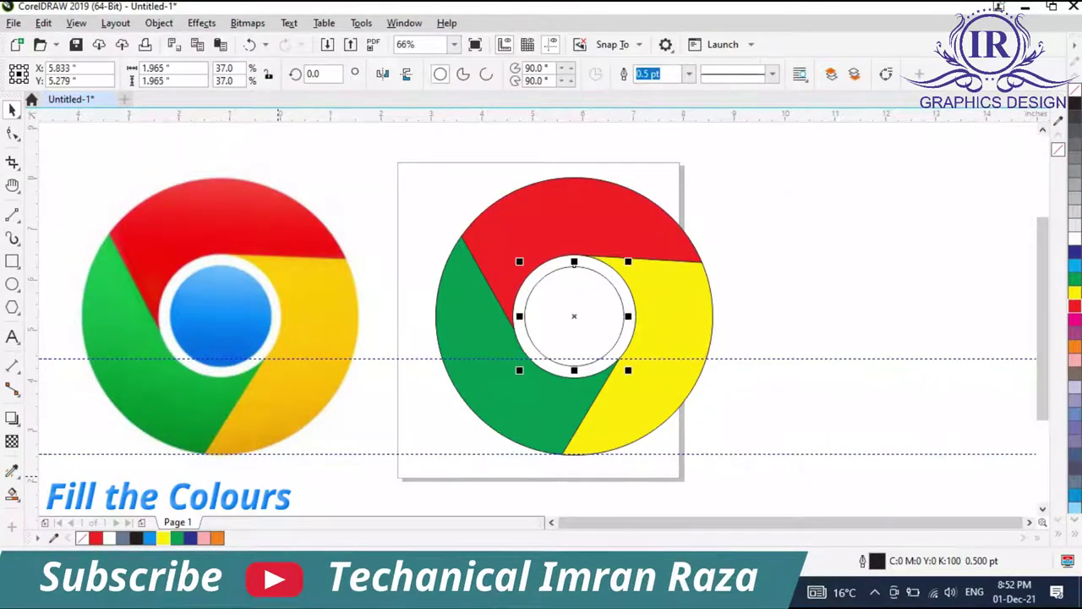
pyautogui.click(150, 538)
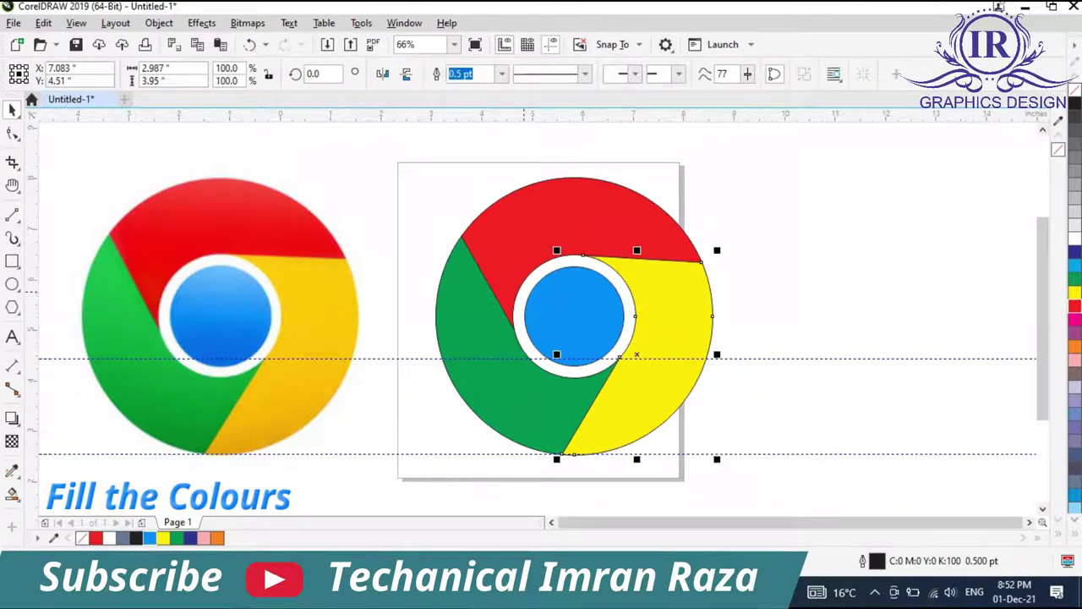
# Step: Set the outlines of the white middle circle and the blue innermost circle to white
pyautogui.click(523, 292)
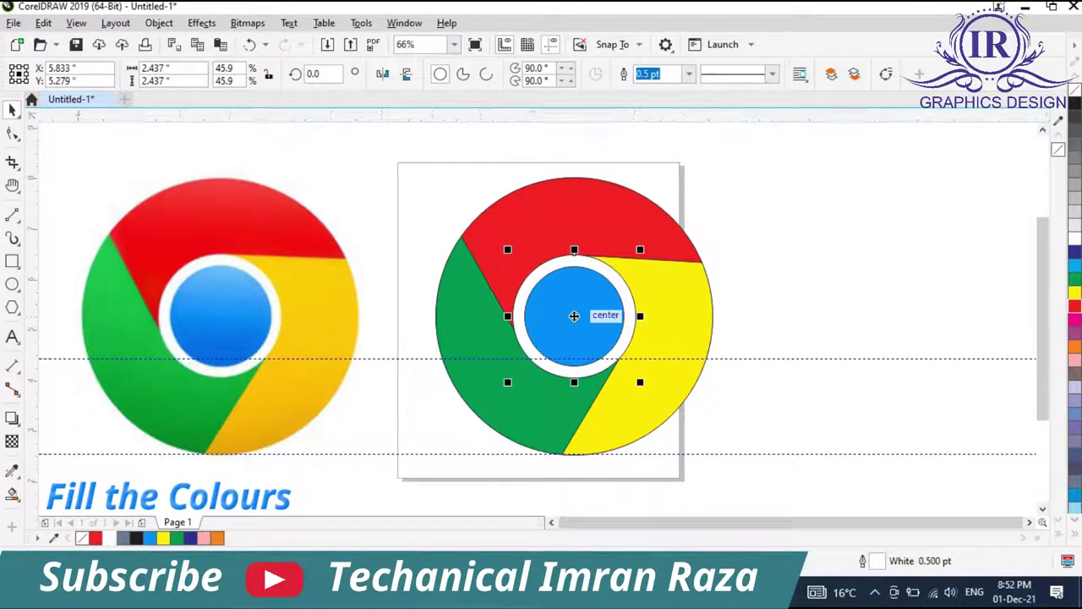
pyautogui.click(592, 313)
pyautogui.click(359, 354)
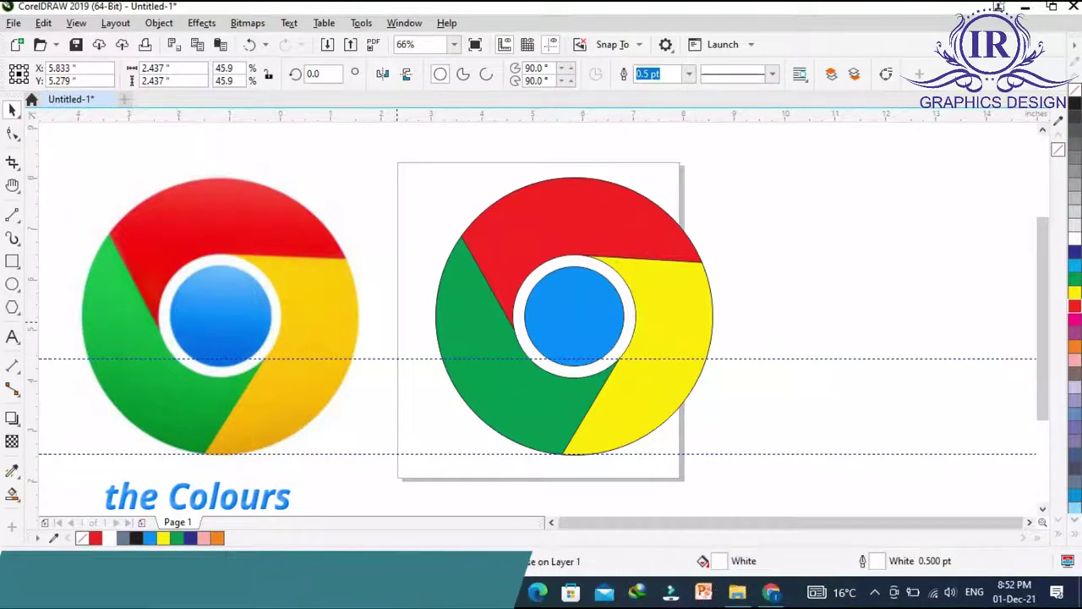
pyautogui.click(567, 327)
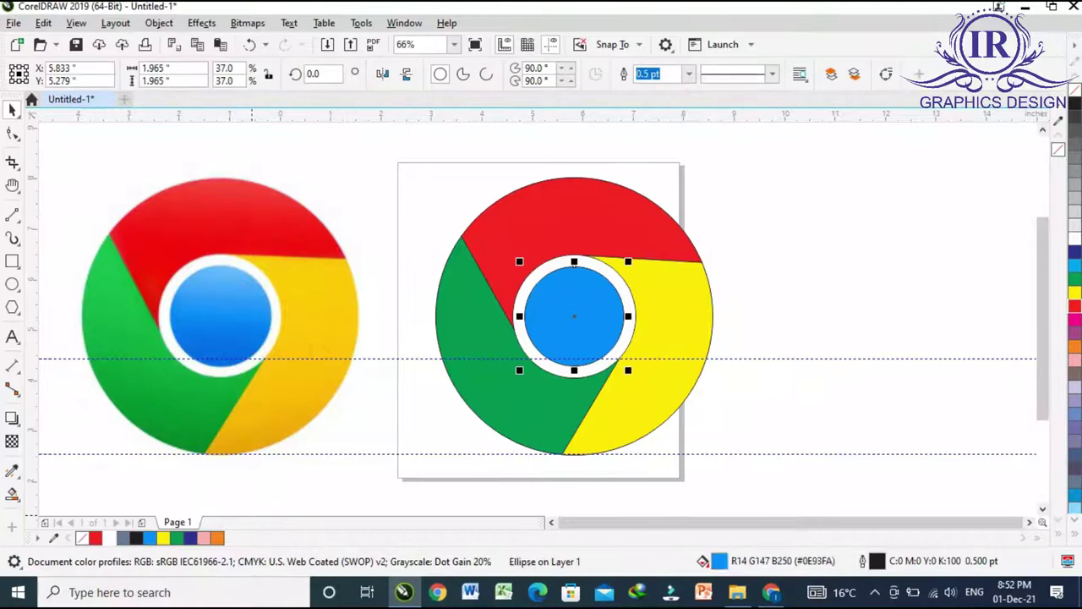
pyautogui.rightClick(109, 538)
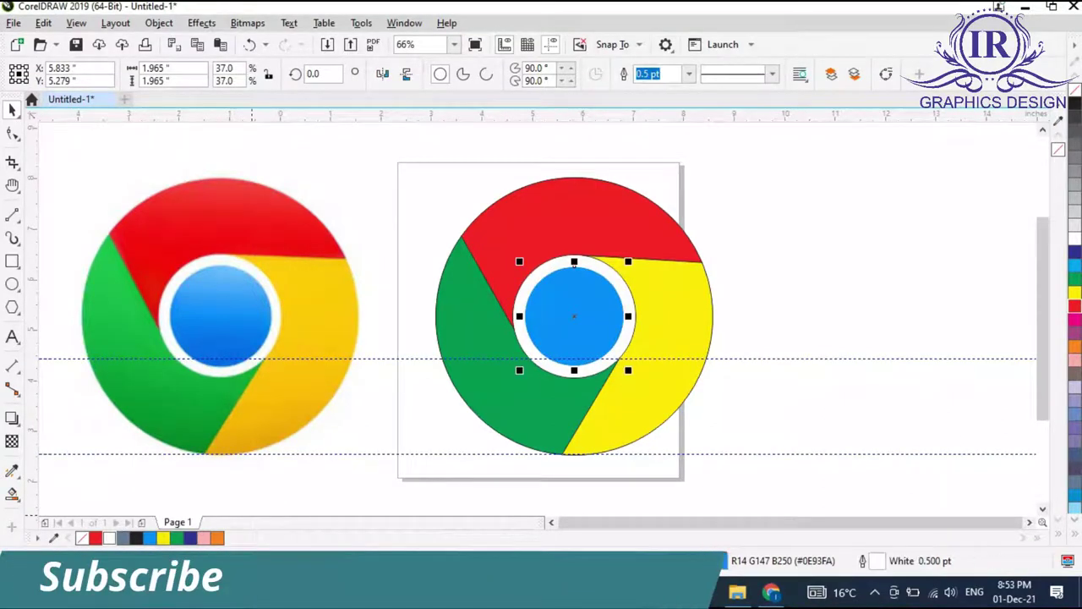
pyautogui.click(381, 420)
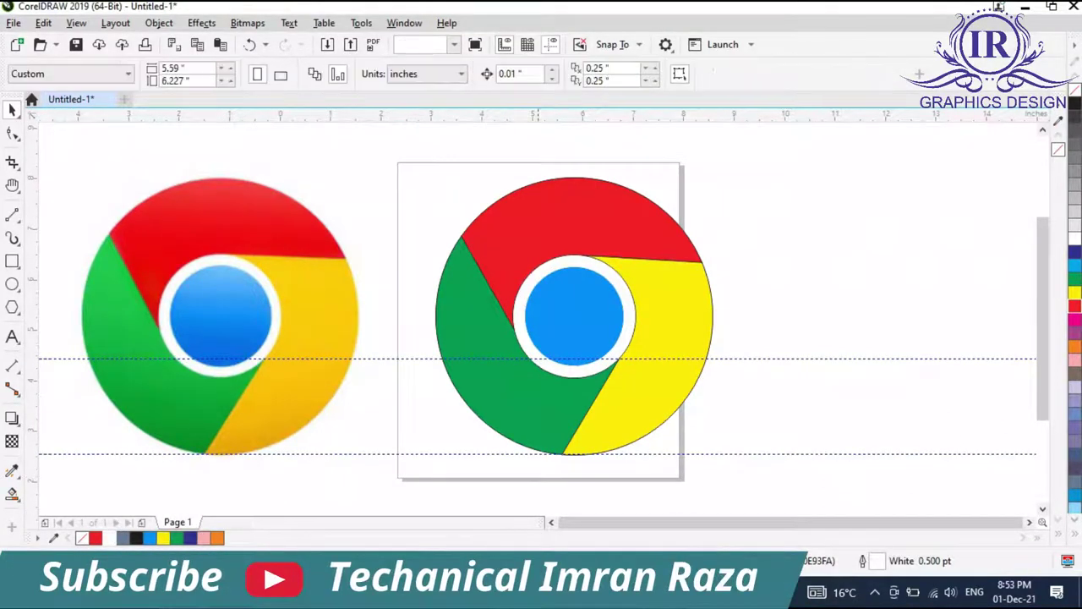
# Step: Match each ring segment's outline to its fill: green for the lower-left, red for the top and yellow for the right segment
pyautogui.click(557, 419)
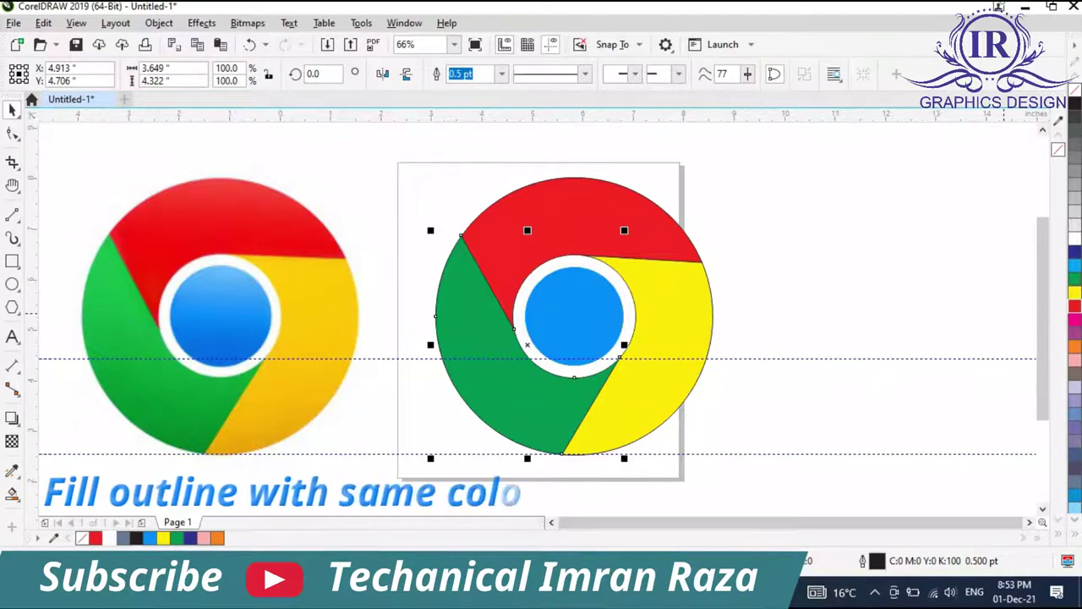
pyautogui.click(581, 212)
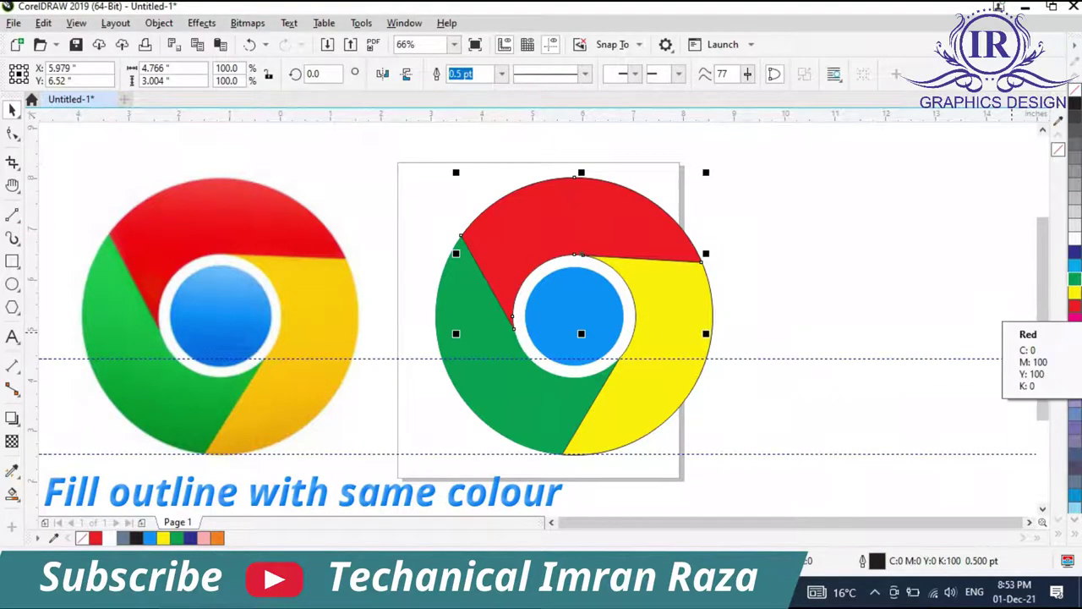
pyautogui.rightClick(1075, 306)
pyautogui.click(655, 380)
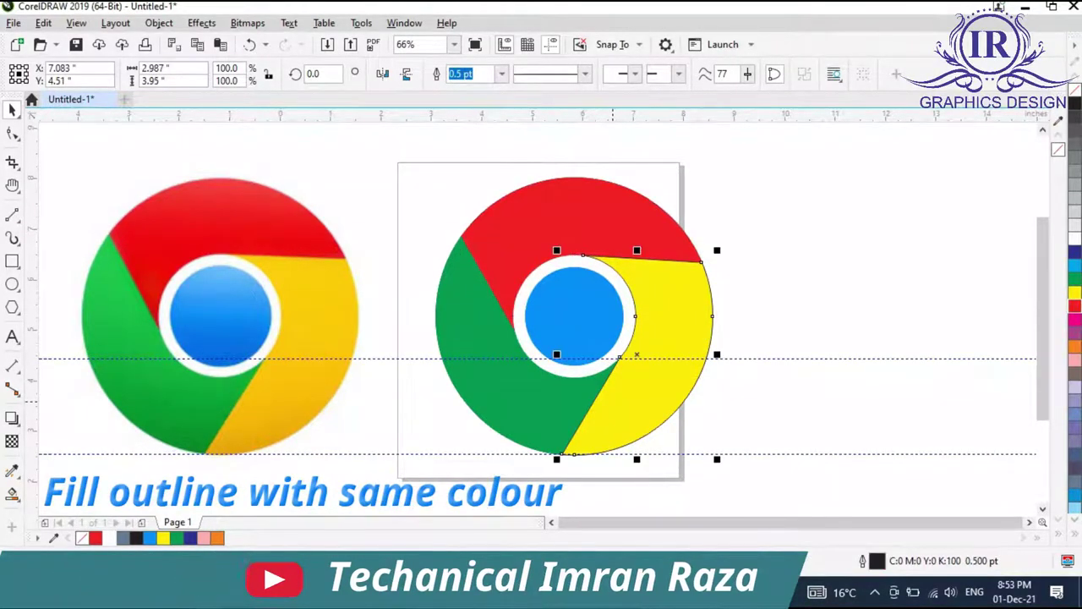
pyautogui.rightClick(1075, 292)
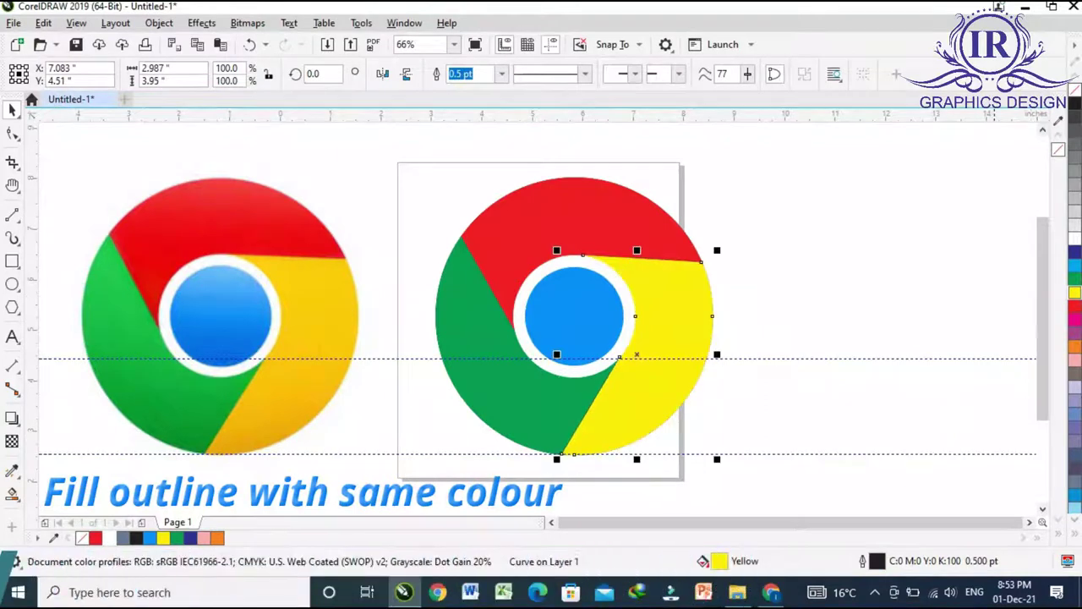
# Step: Delete both horizontal guides crossing the reference image and the redrawn logo
pyautogui.click(862, 358)
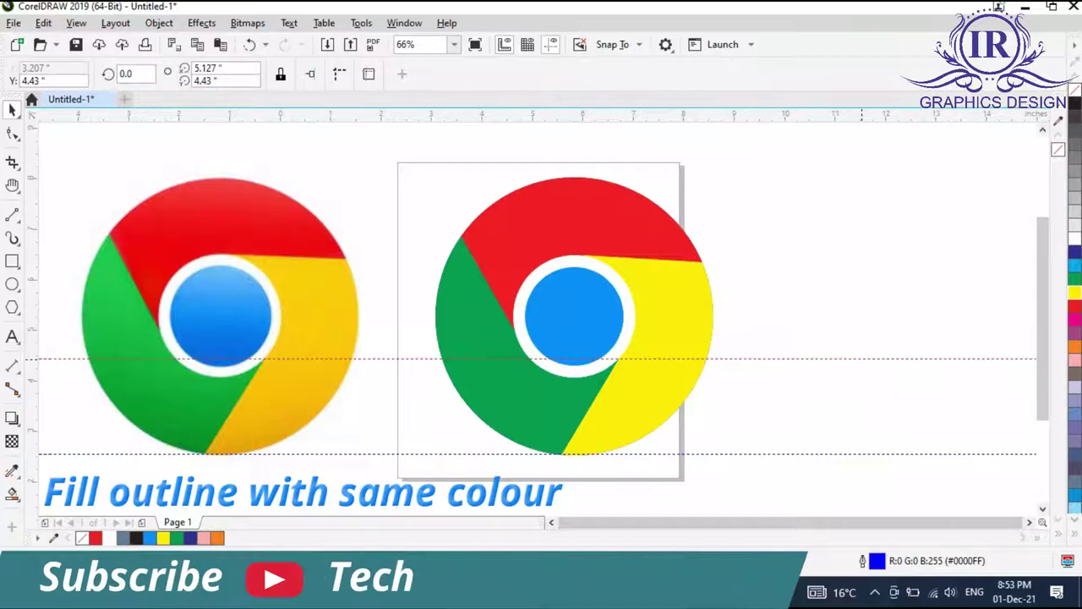
pyautogui.press('Delete')
pyautogui.click(804, 454)
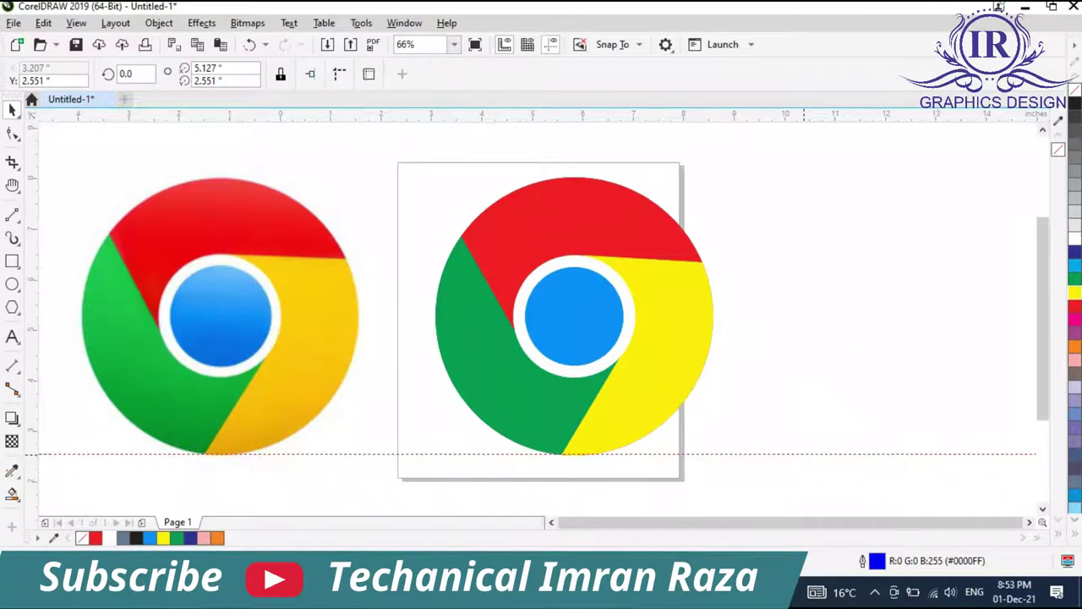
pyautogui.press('Delete')
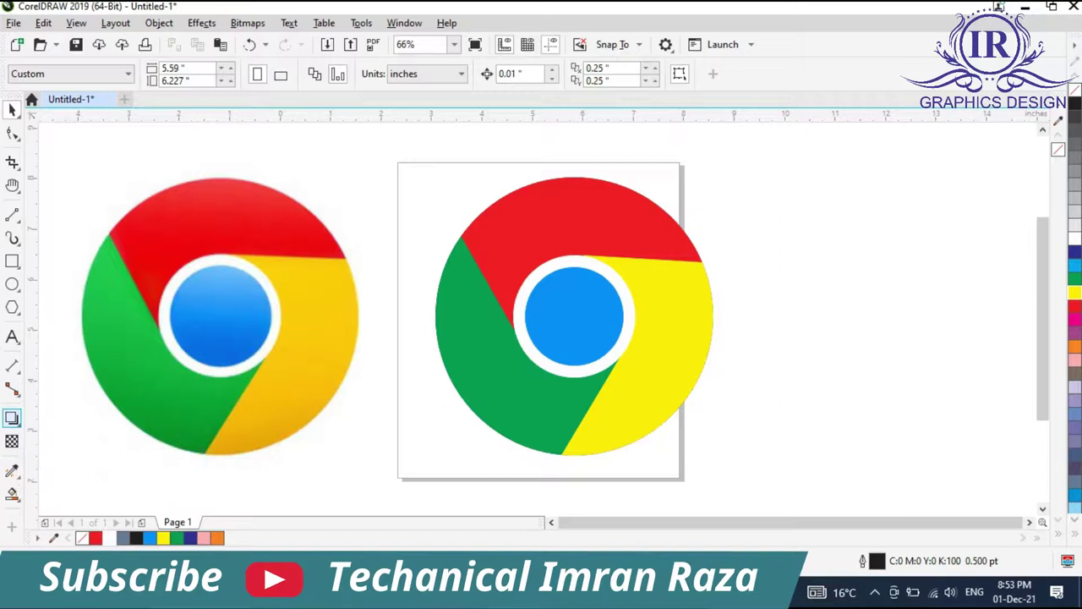
# Step: Cast drop shadows from the red segment's left edge at about 359° and from the yellow segment's top edge at about 268°
pyautogui.click(12, 418)
pyautogui.click(67, 421)
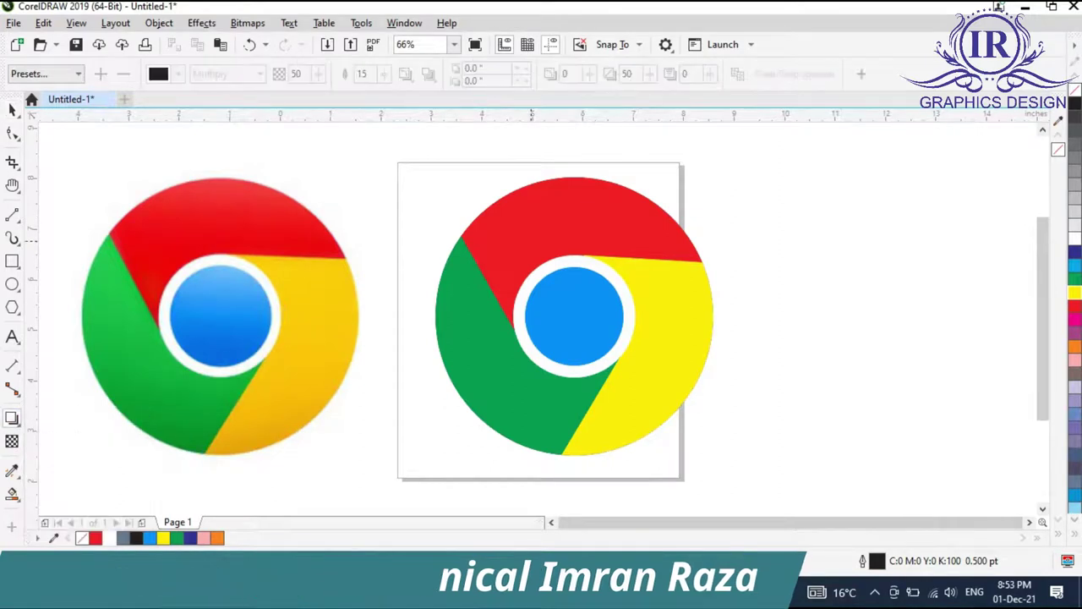
pyautogui.moveTo(461, 254); pyautogui.dragTo(699, 256)
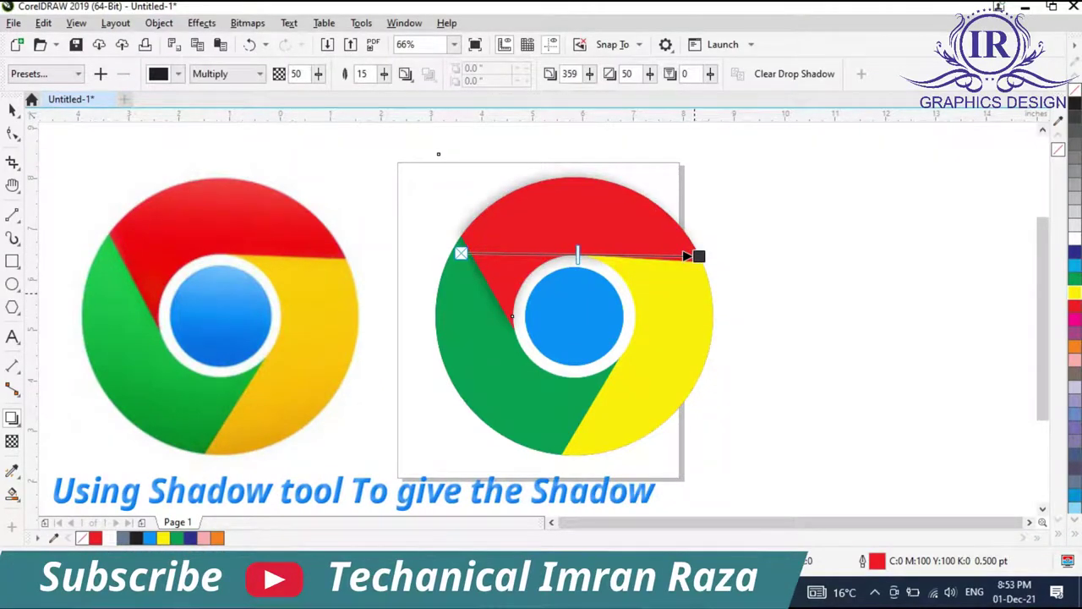
pyautogui.click(637, 255)
pyautogui.moveTo(636, 256); pyautogui.dragTo(630, 454)
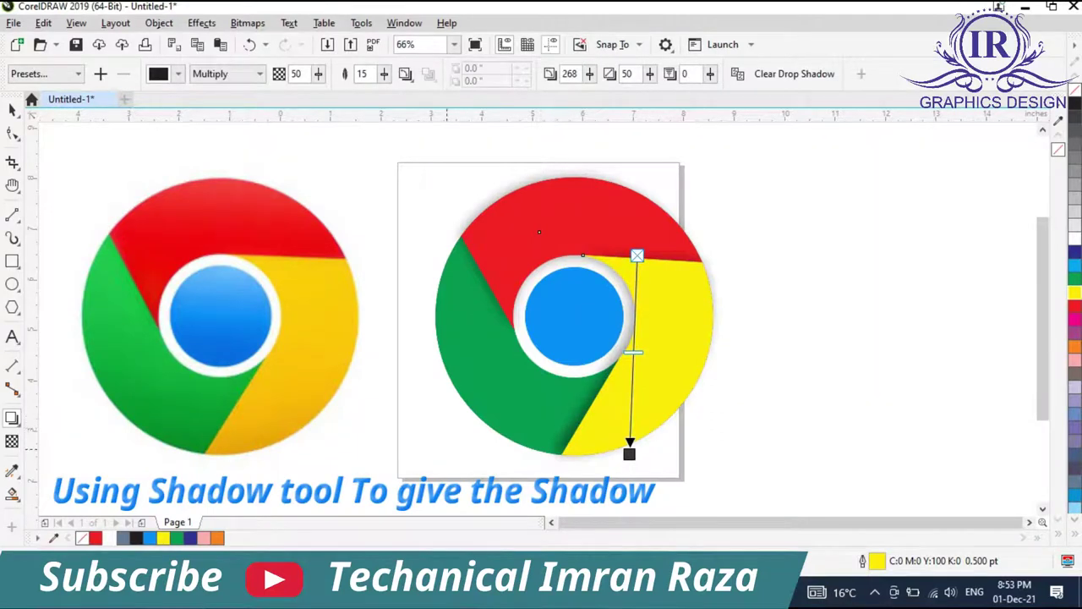
# Step: Cast a drop shadow upward at about 90° from the green segment's bottom edge and leave the shadow tool
pyautogui.click(447, 449)
pyautogui.click(554, 429)
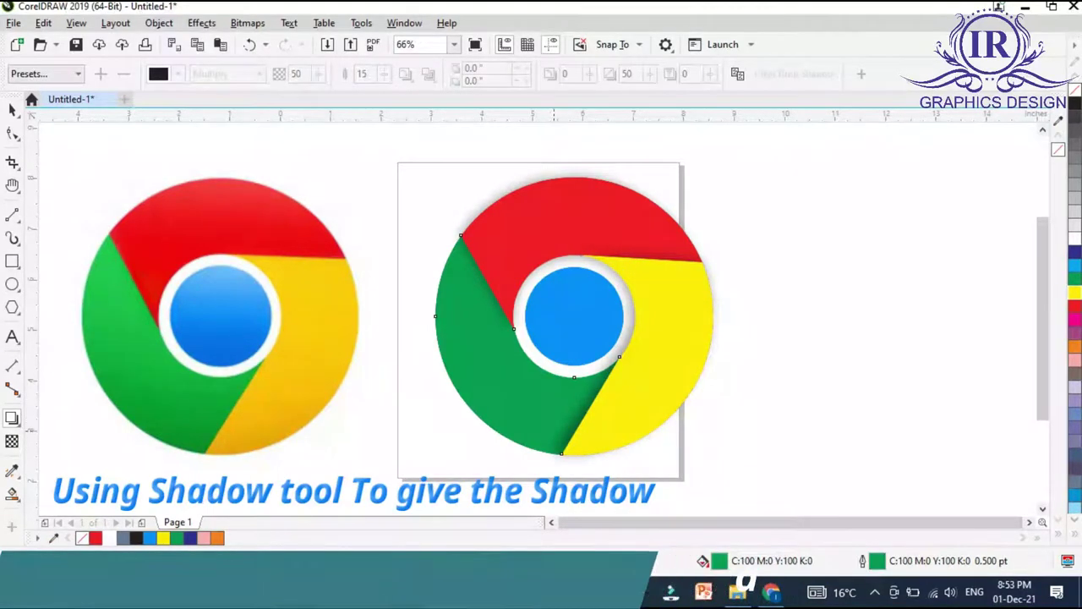
pyautogui.moveTo(526, 450); pyautogui.dragTo(529, 234)
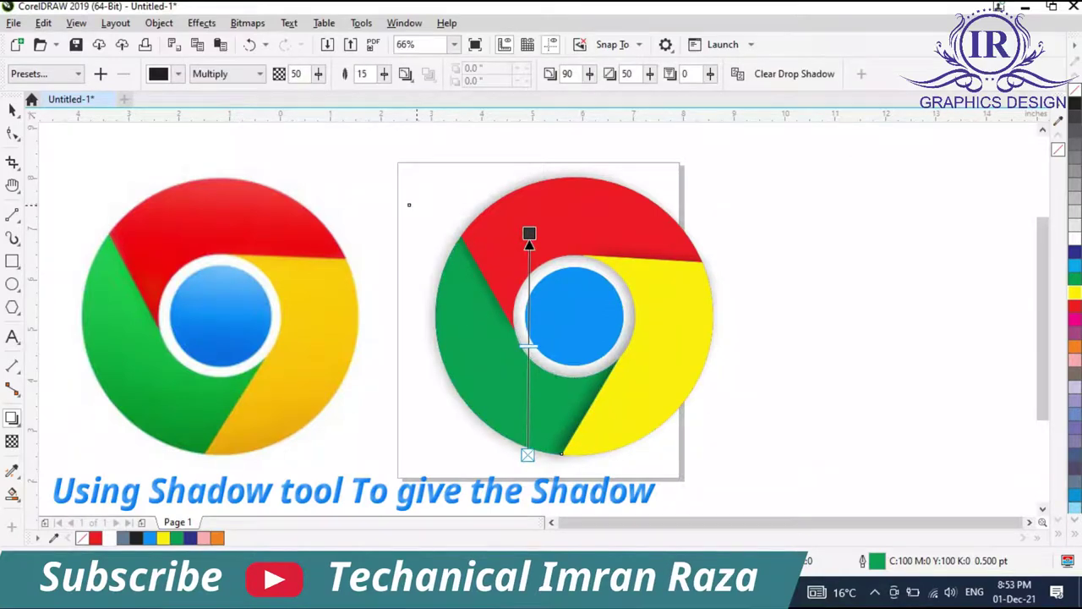
pyautogui.press('space')
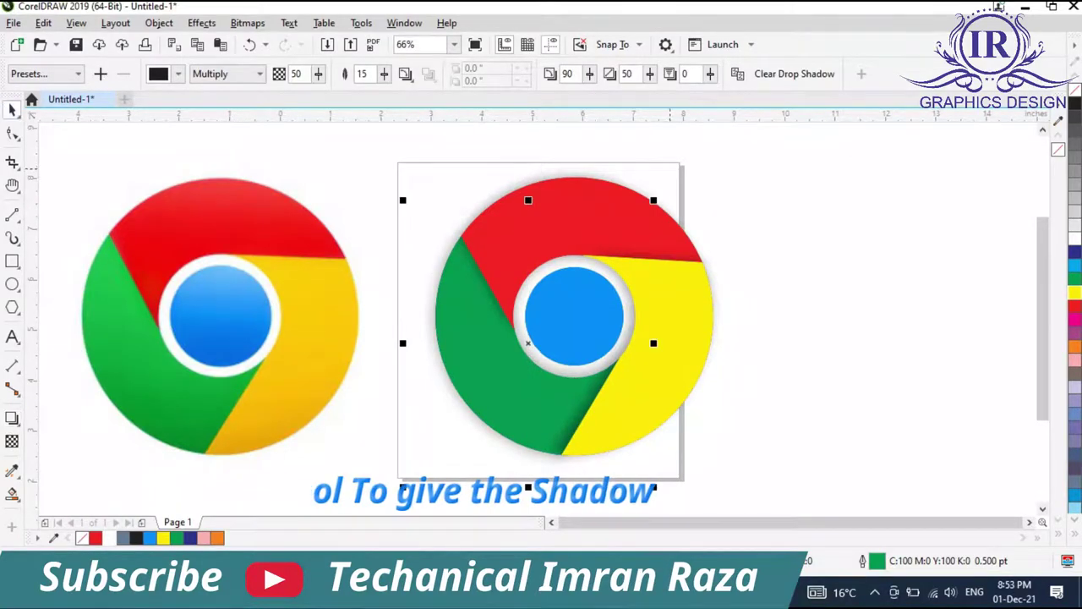
# Step: Select the whole redrawn logo including its shadows, frame it in view and compare it with the reference image
pyautogui.moveTo(737, 163); pyautogui.dragTo(376, 475)
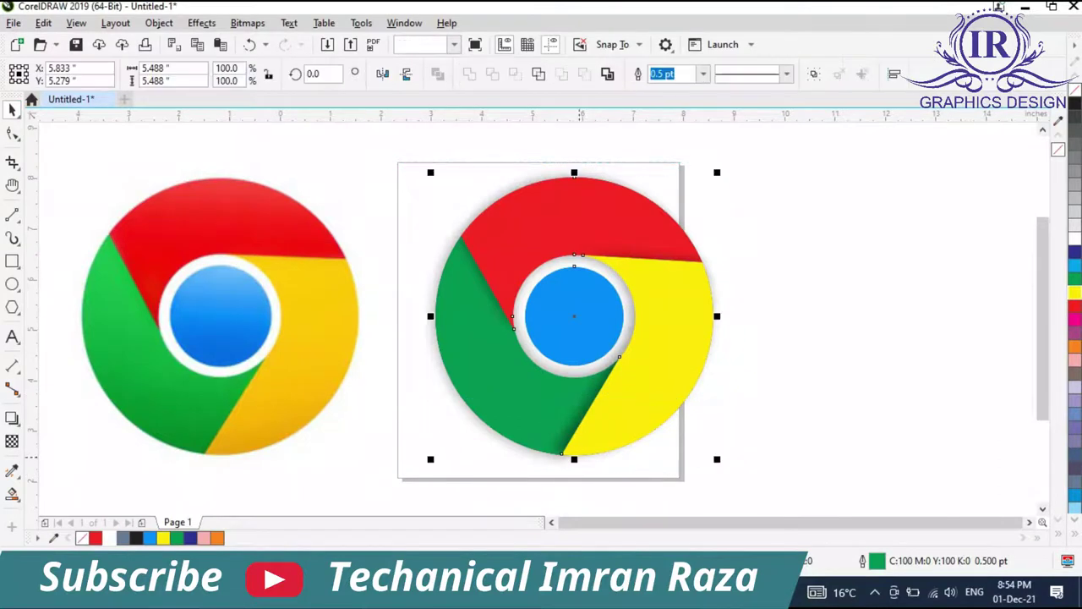
pyautogui.scroll(-1, 565, 312)
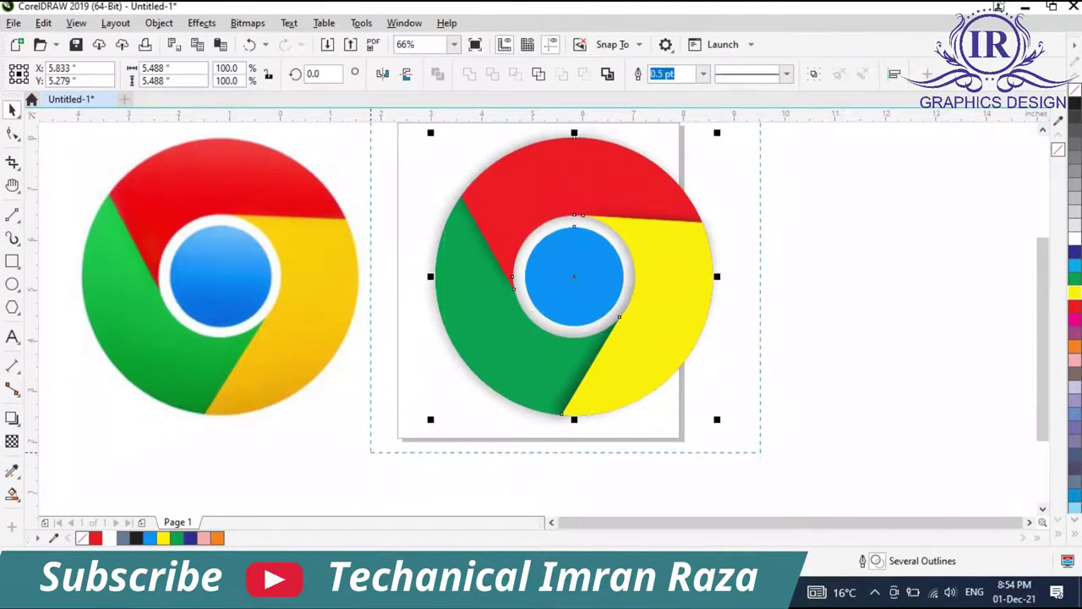
pyautogui.moveTo(371, 464); pyautogui.dragTo(371, 465)
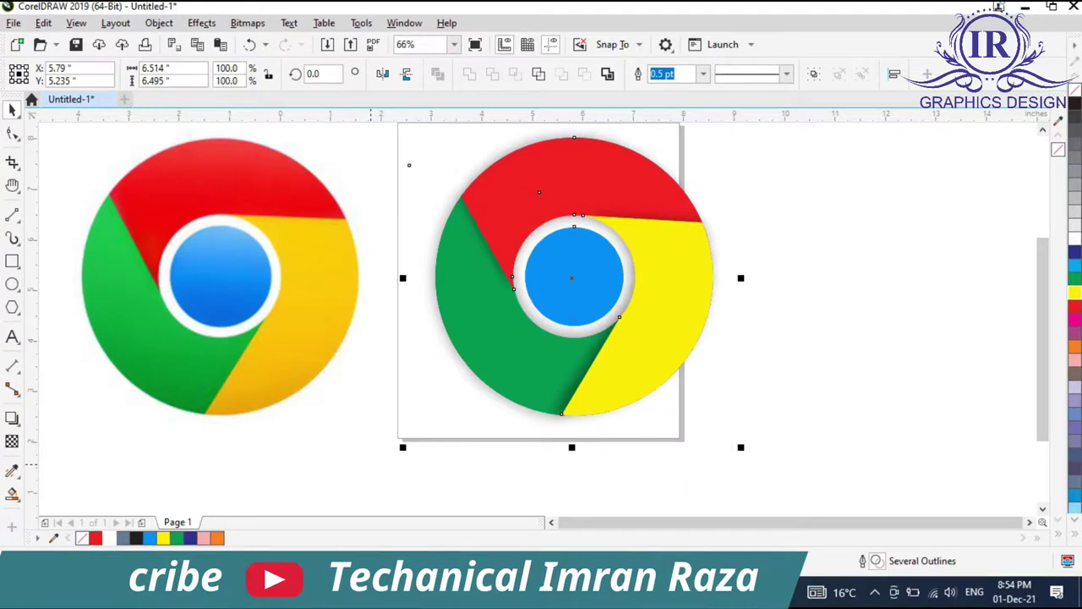
pyautogui.hotkey('shift', 'F2')
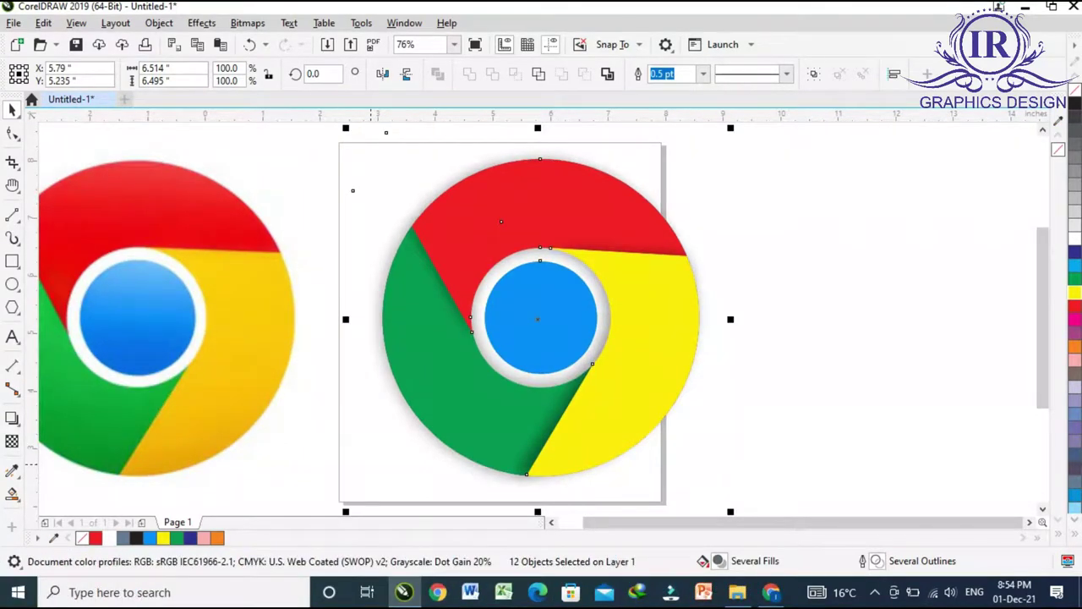
pyautogui.scroll(-3, 371, 464)
pyautogui.scroll(3, 371, 464)
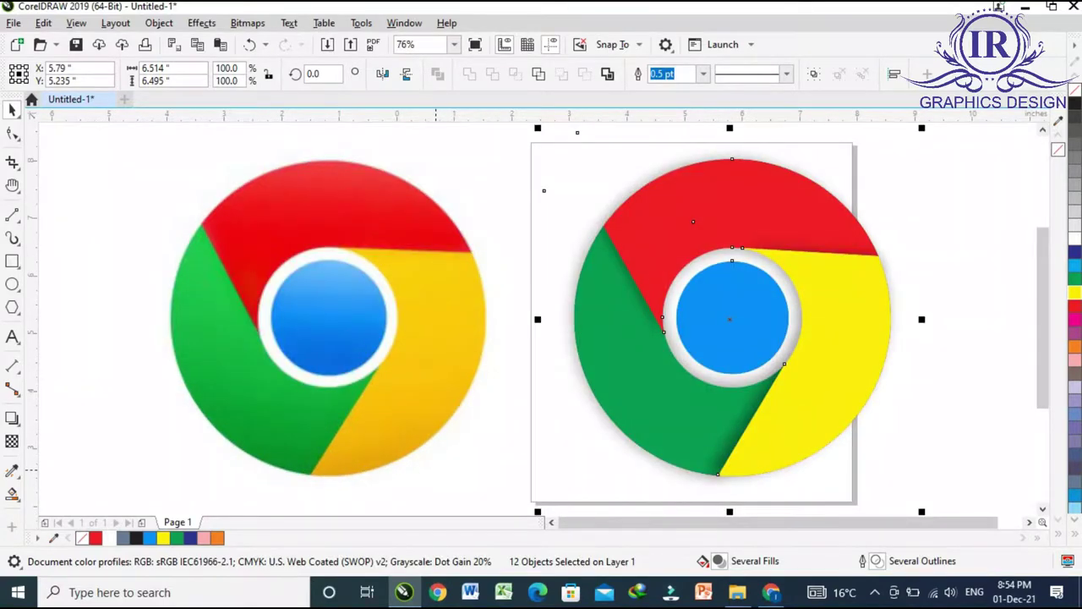
pyautogui.click(435, 470)
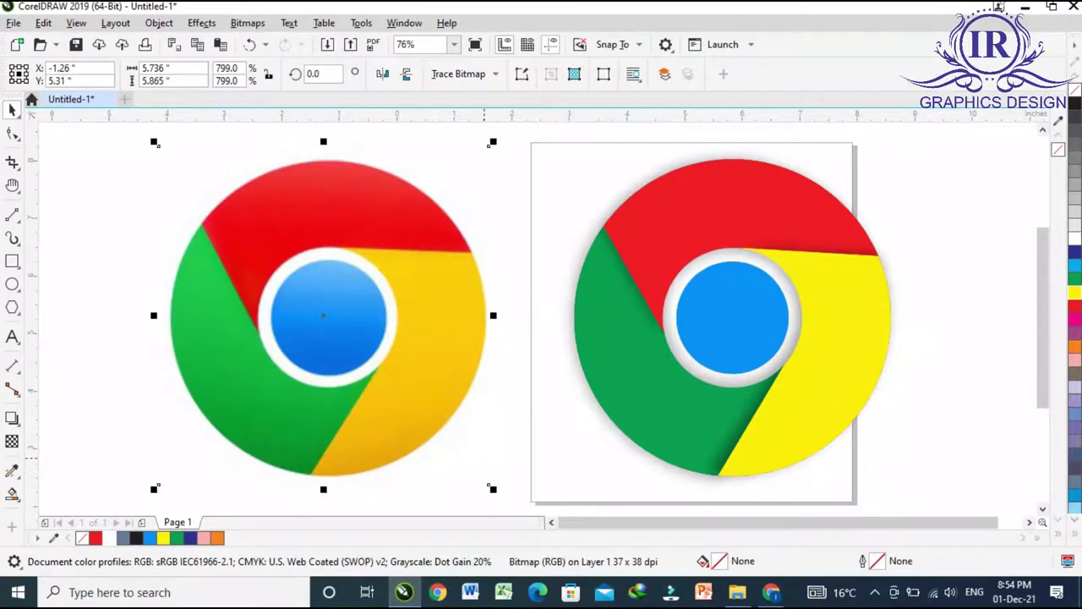